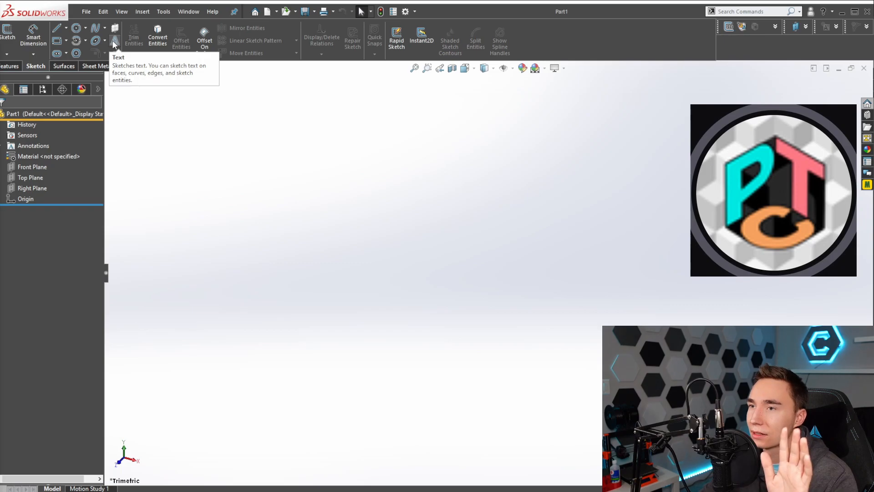
Step: Start a sketch on the Right Plane and add the sketch text "T"
left_click(7, 33)
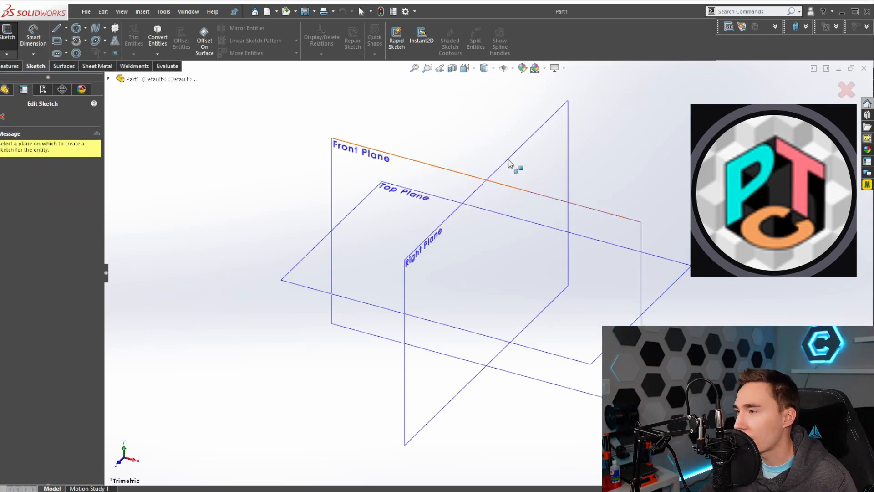
left_click(548, 175)
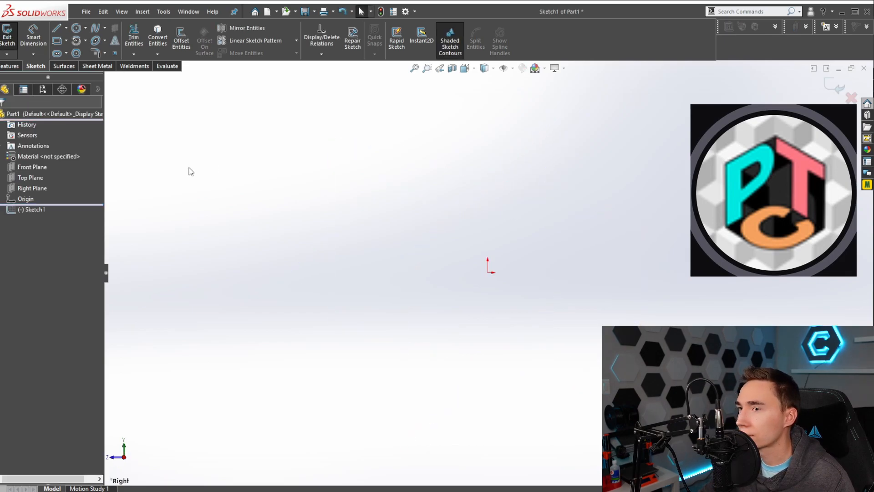
left_click(112, 40)
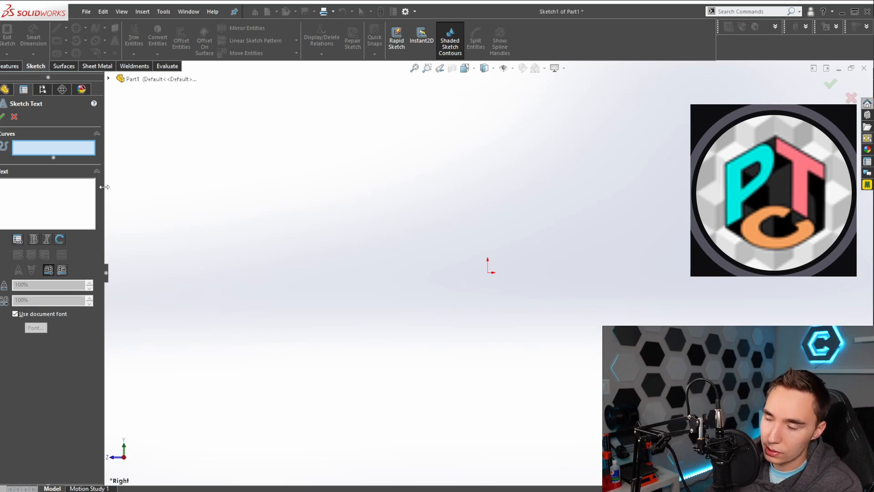
left_click(91, 198)
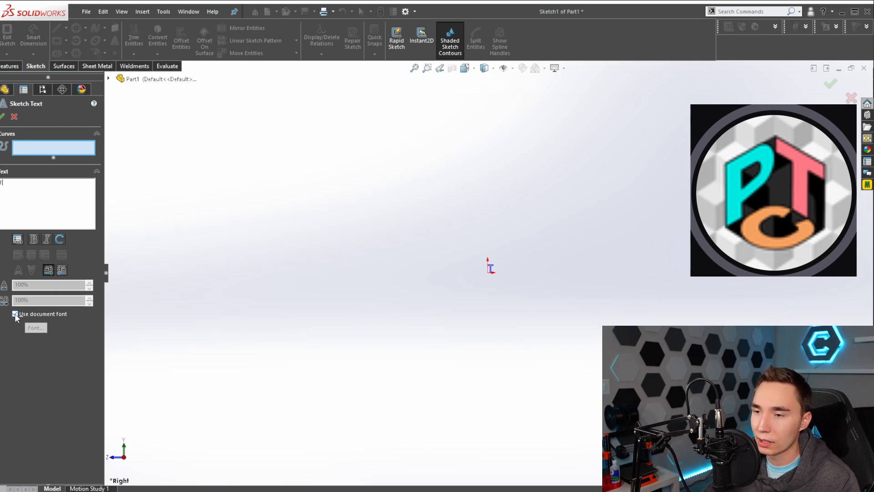
Step: Override the document font for the T with Arial Bold at a height of 2.5 in
left_click(16, 314)
left_click(35, 328)
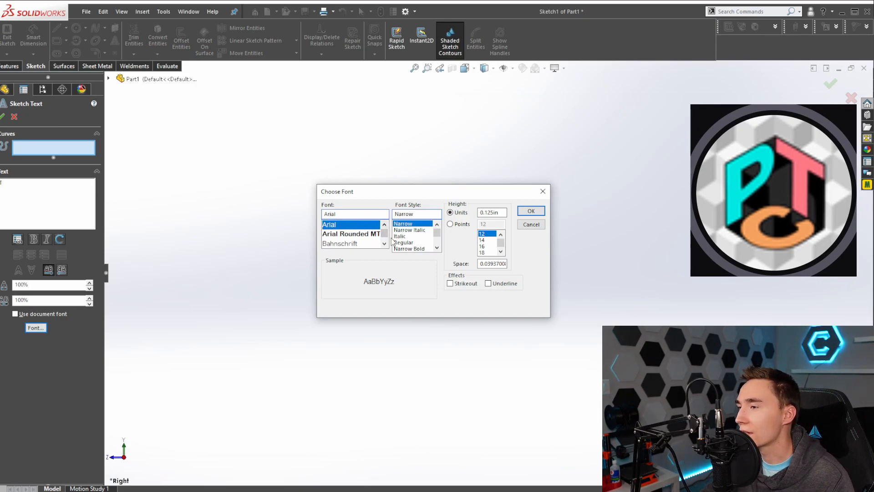
left_click(436, 248)
left_click(436, 249)
left_click(409, 243)
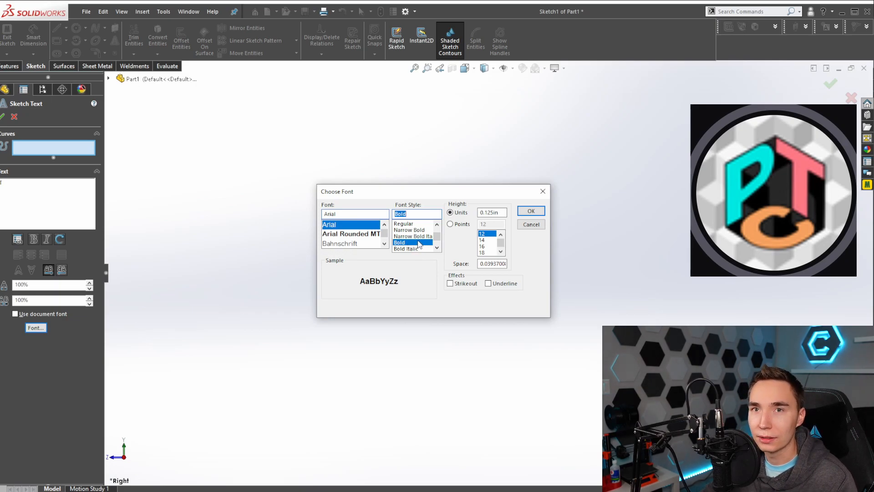
left_click_drag(499, 213, 480, 214)
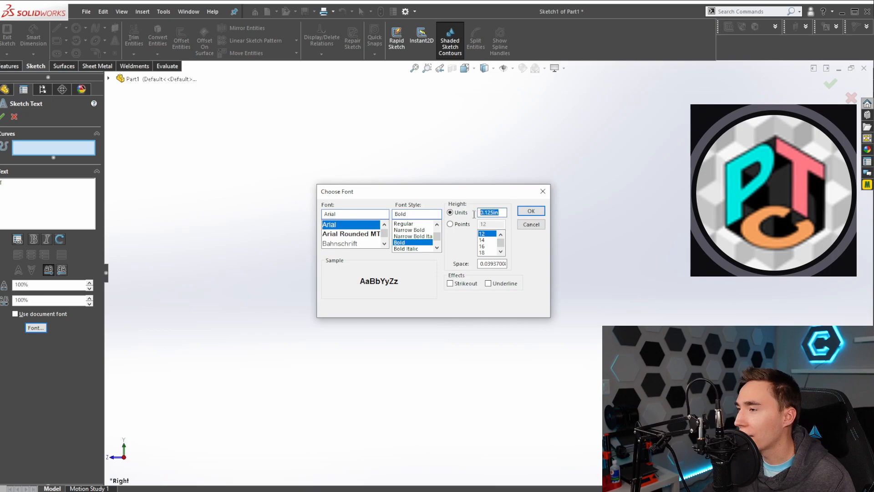
type("2.5")
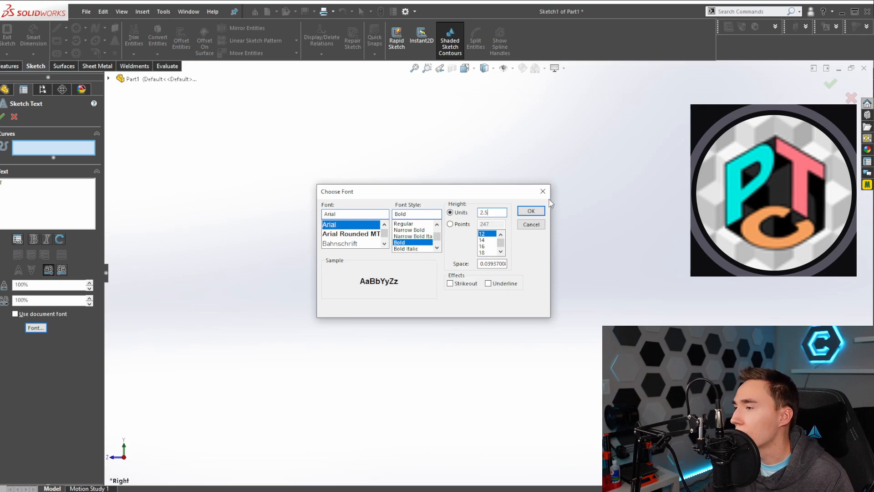
left_click(530, 211)
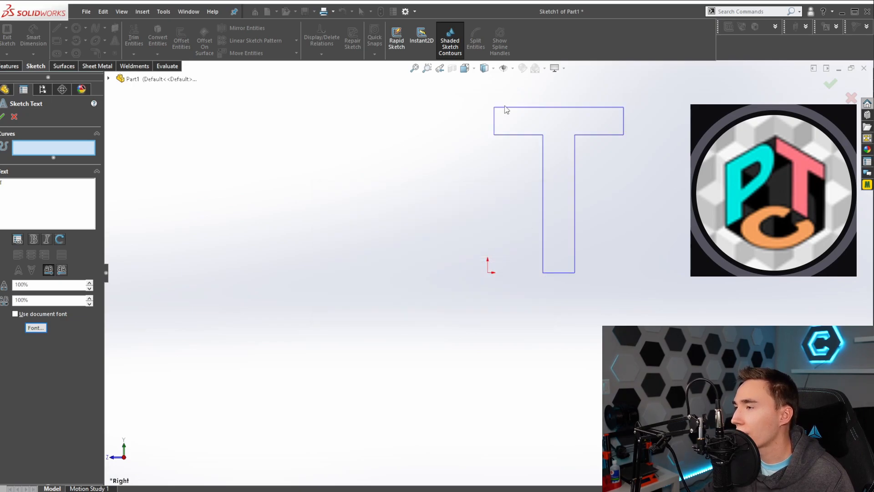
Step: Place the T text near the origin and move its anchor point level with the origin
scroll(624, 181, "up", 1)
scroll(630, 179, "down", 1)
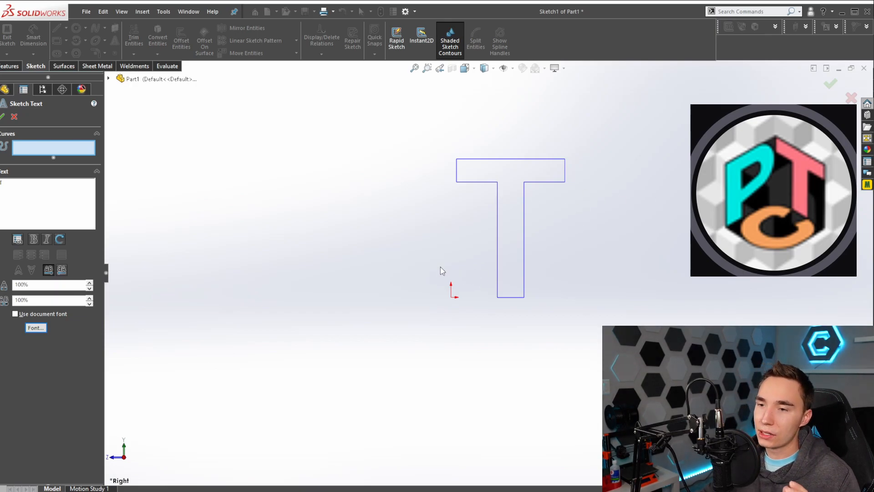
left_click(500, 263)
left_click(427, 284)
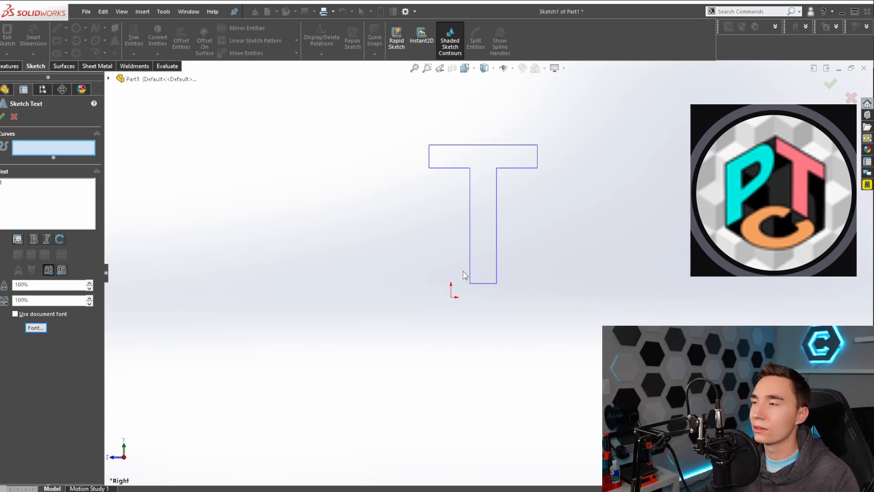
left_click(3, 119)
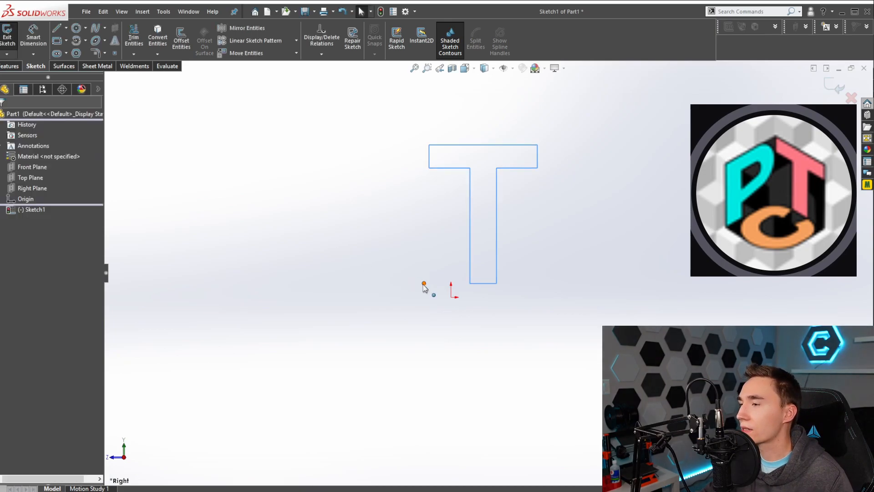
left_click_drag(424, 283, 428, 298)
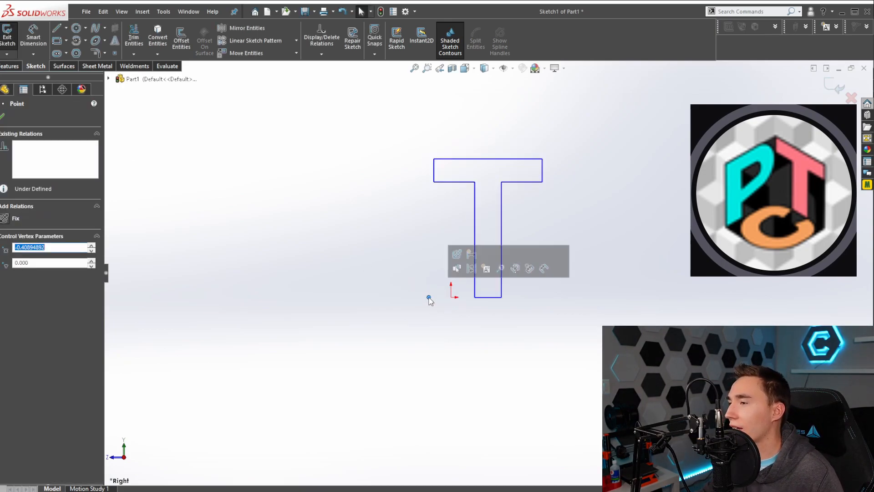
left_click(356, 267)
Step: Sketch a horizontal construction line about 0.41 in long from the origin to the T's anchor point
key("s")
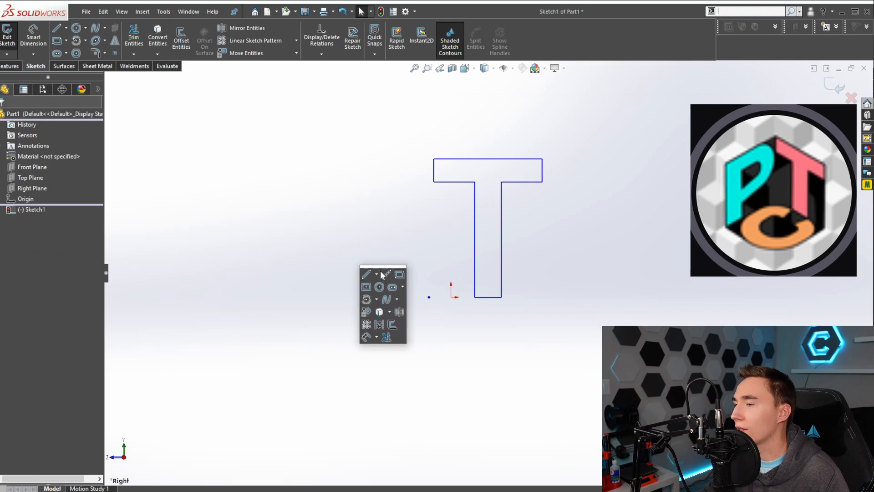
left_click(381, 272)
left_click(451, 297)
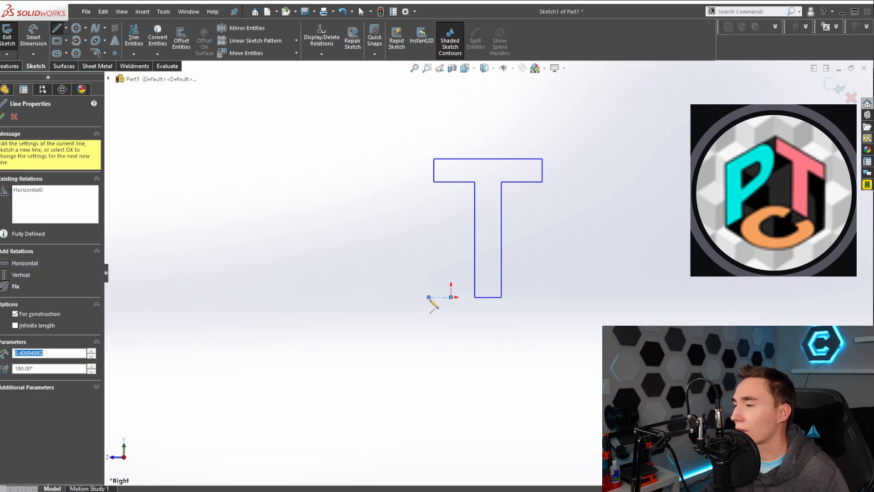
left_click(432, 298)
key("Escape")
Step: Sketch a vertical construction line up from the origin and shift the T so its left edge lies on it
scroll(421, 298, "up", 1)
scroll(424, 250, "down", 1)
left_click_drag(445, 301, 450, 301)
left_click(392, 261)
key("s")
left_click(420, 265)
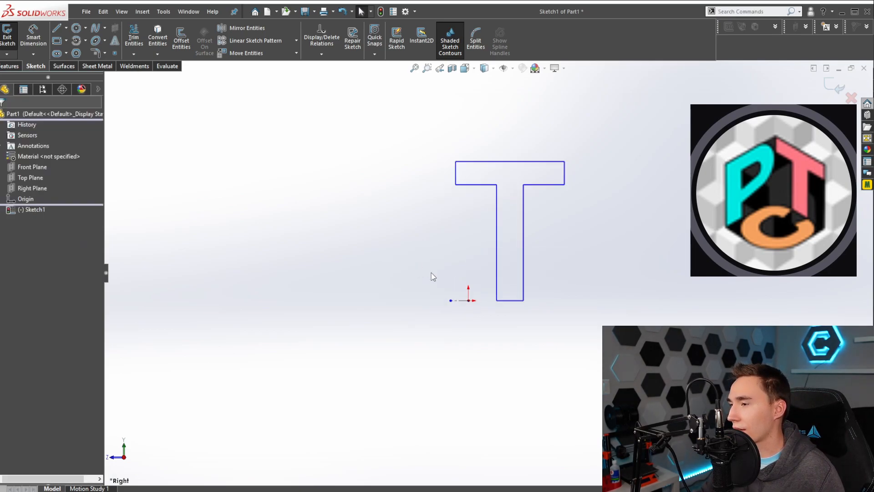
left_click(469, 301)
left_click(468, 128)
key("Escape")
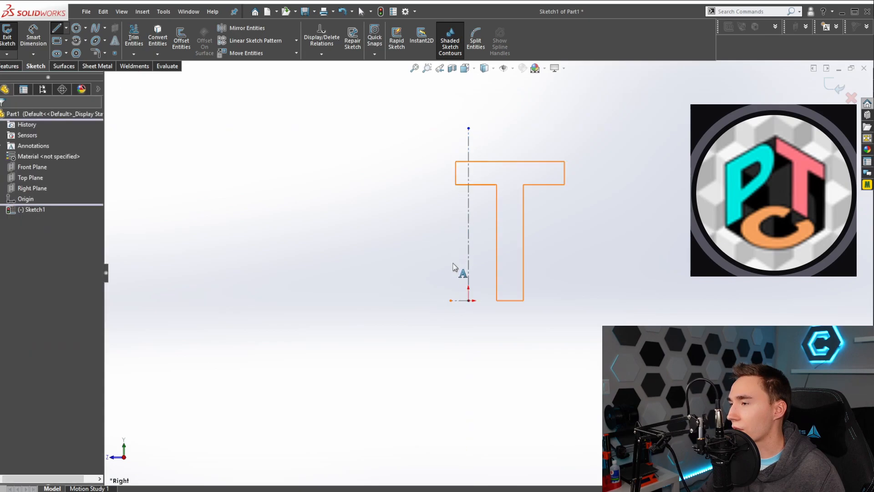
left_click_drag(450, 301, 461, 302)
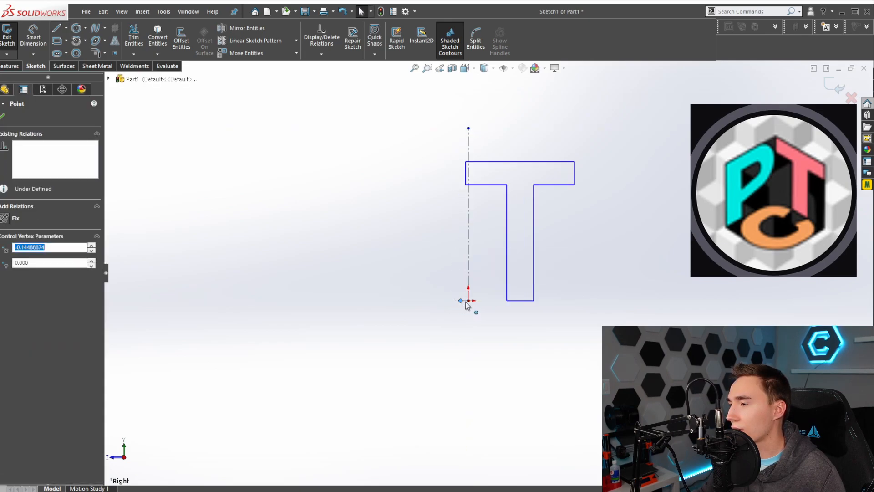
left_click_drag(460, 301, 465, 302)
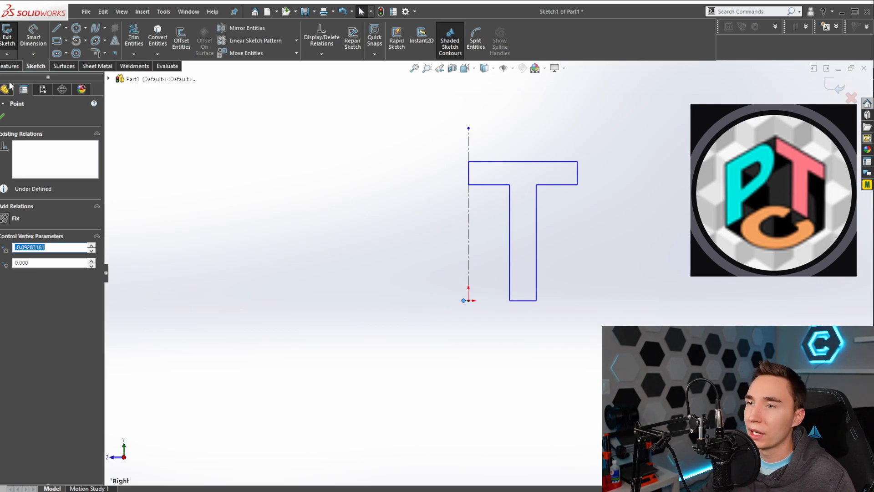
Step: Extrude the T sketch as a blind boss 2.5 in deep
left_click(8, 66)
left_click(11, 36)
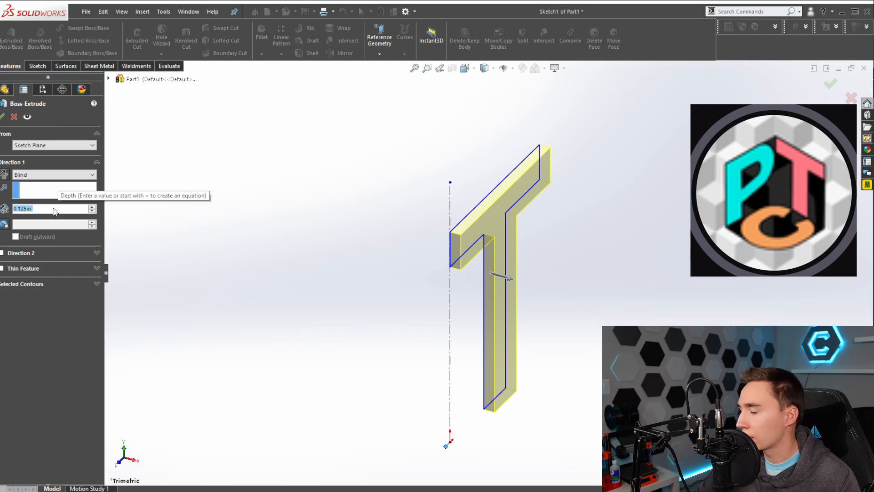
type("2.5")
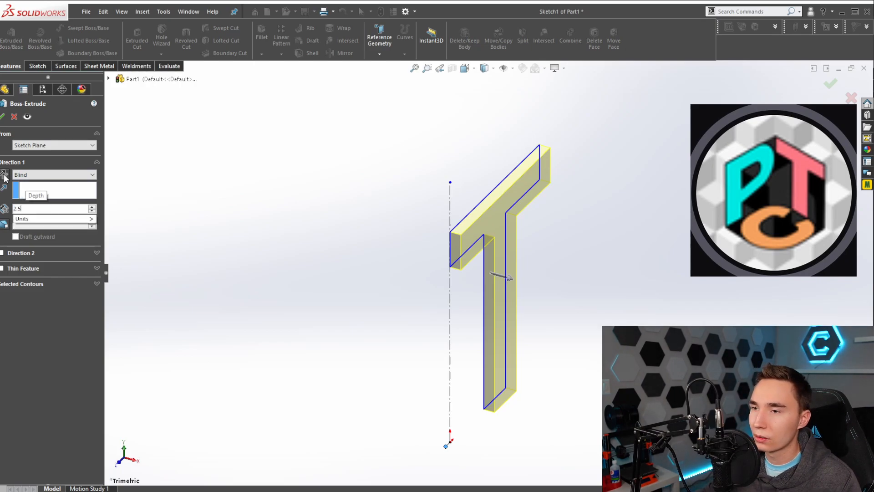
key("Return")
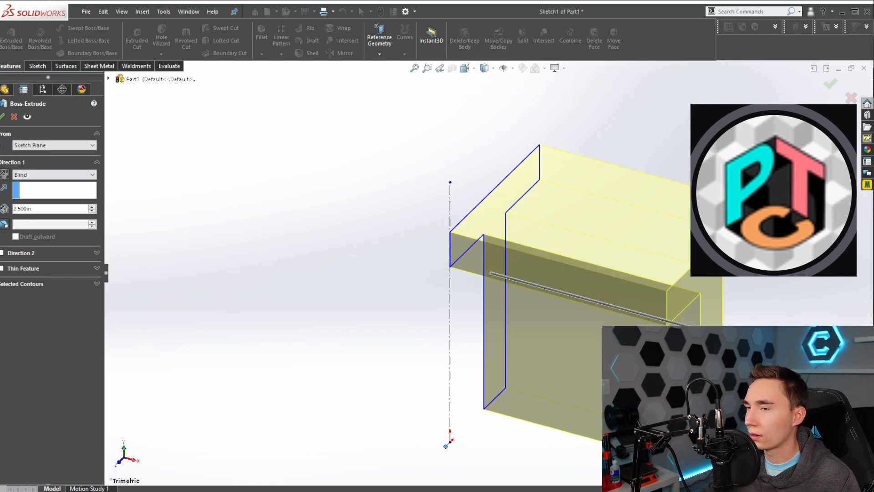
left_click(2, 116)
Step: Start a sketch on the front side face of the T's crossbar and add the sketch text "P"
scroll(487, 271, "up", 4)
middle_click_drag(488, 238, 476, 209)
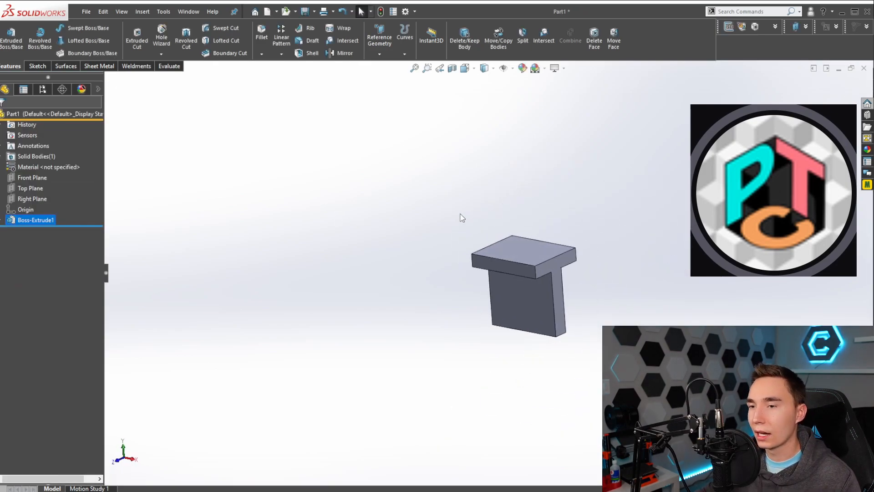
middle_click_drag(526, 239, 517, 224)
left_click(272, 166)
left_click(37, 66)
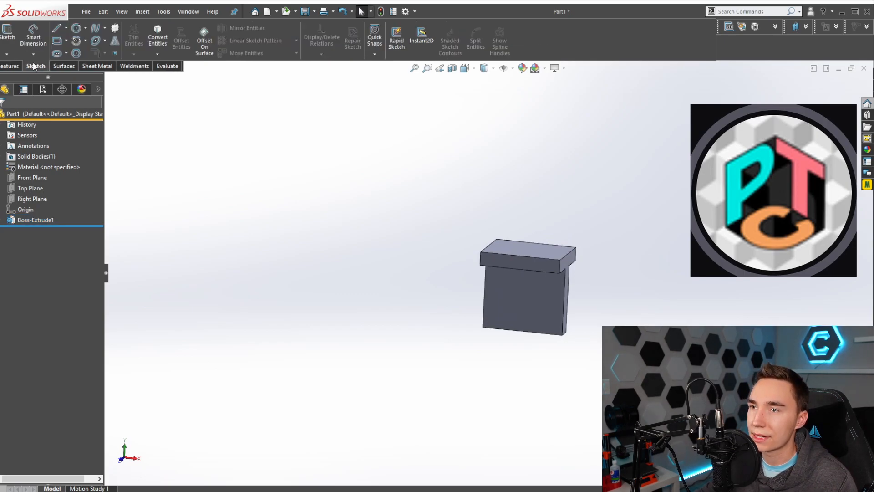
left_click(8, 33)
left_click(515, 260)
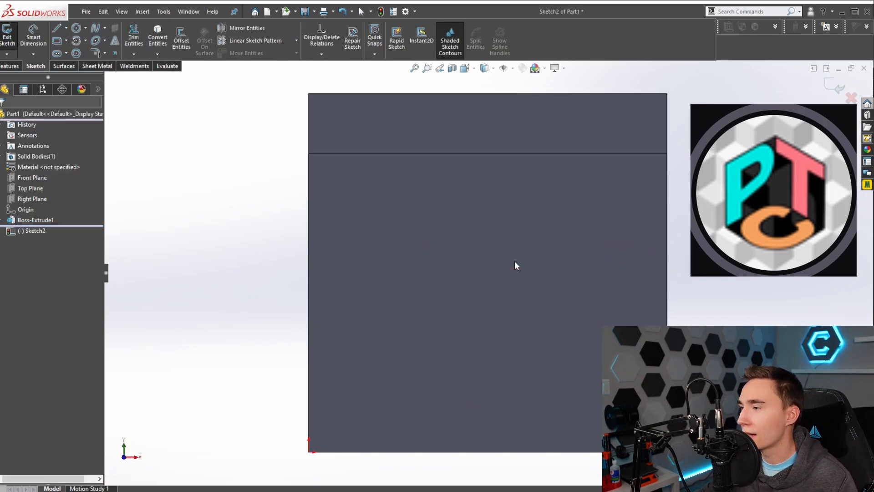
left_click(116, 40)
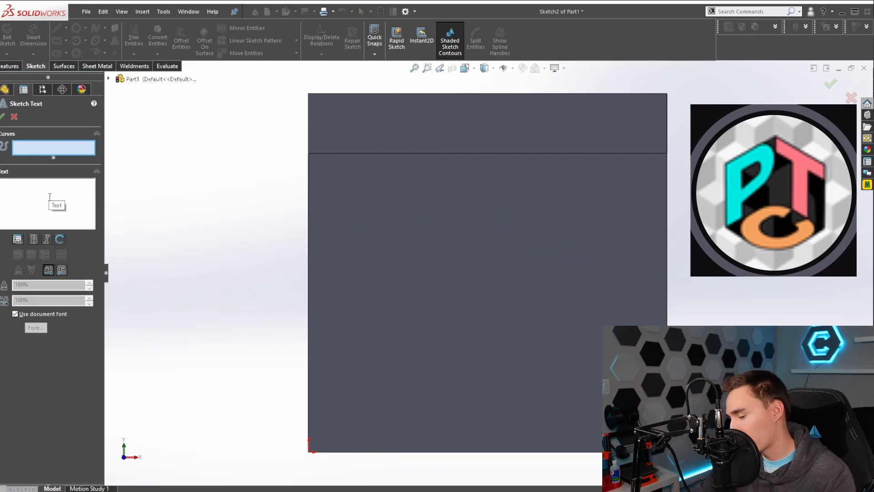
type("P")
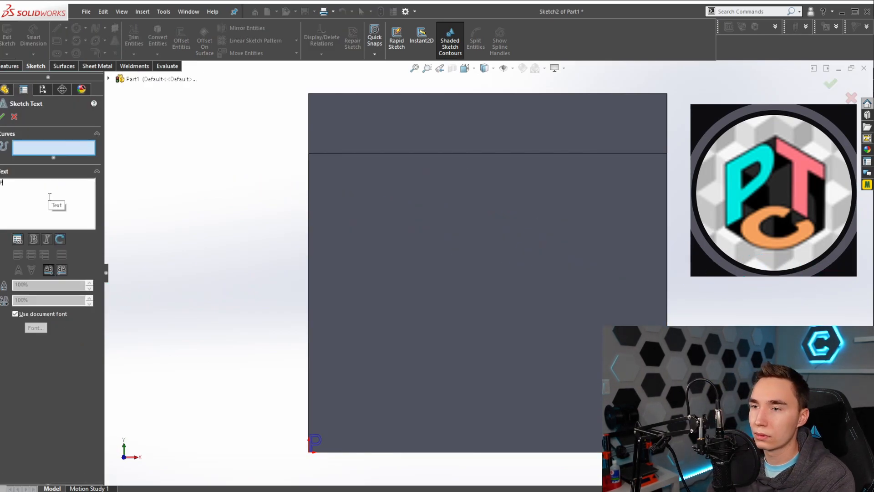
Step: Set the P's font to Arial Bold, 2.5 in high, and sketch a horizontal construction line from the origin
left_click(15, 314)
left_click(35, 327)
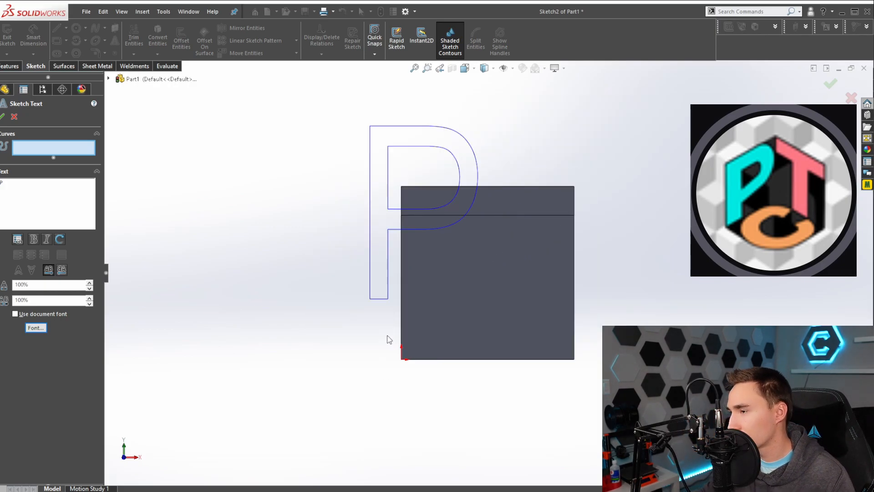
left_click(378, 359)
key("Escape")
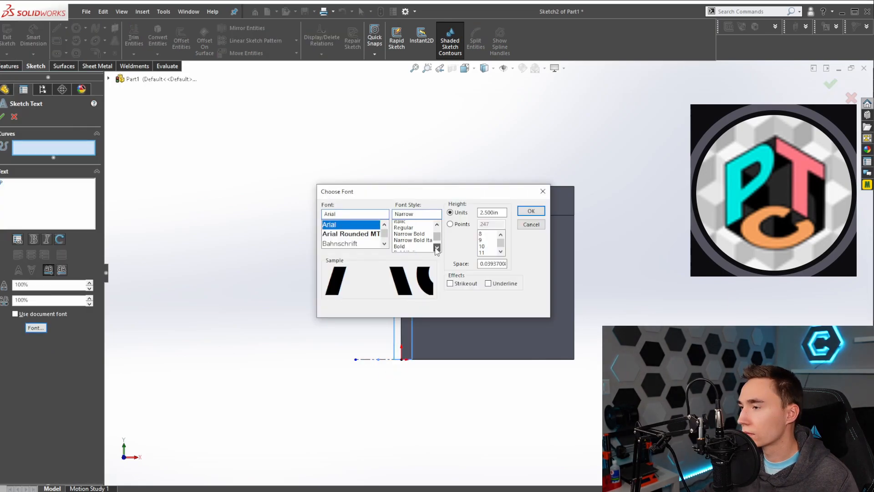
key("Return")
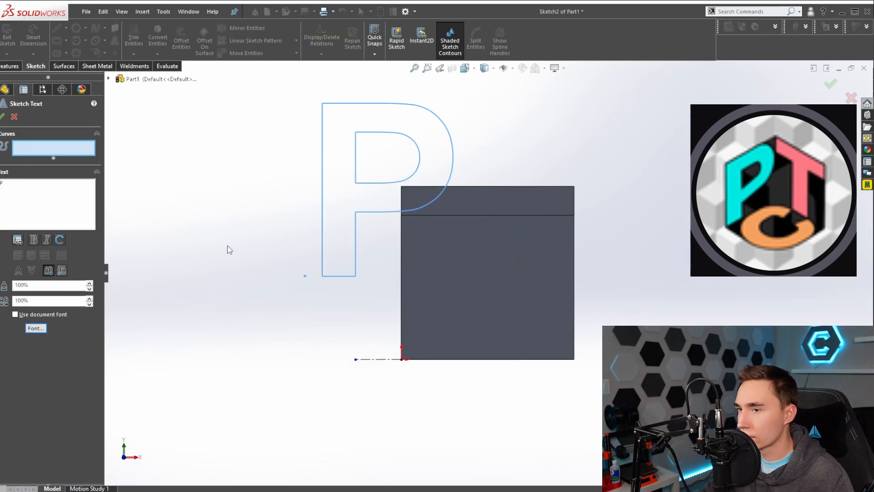
Step: Move the P's anchor point along the horizontal construction line to align the P with the T's left edge
left_click(385, 359)
left_click_drag(385, 359, 383, 359)
left_click(314, 301)
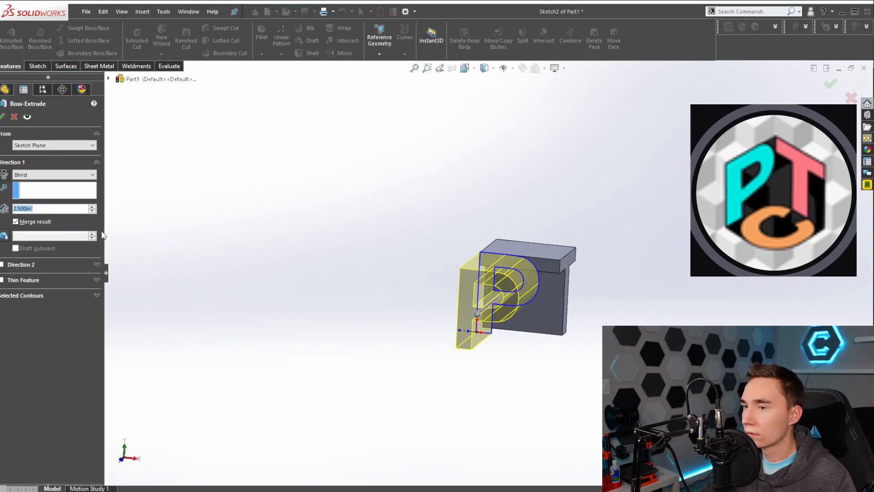
Step: Extrude the P 0.125 in outward and enable the second direction back through the T
type("0.125")
key("Return")
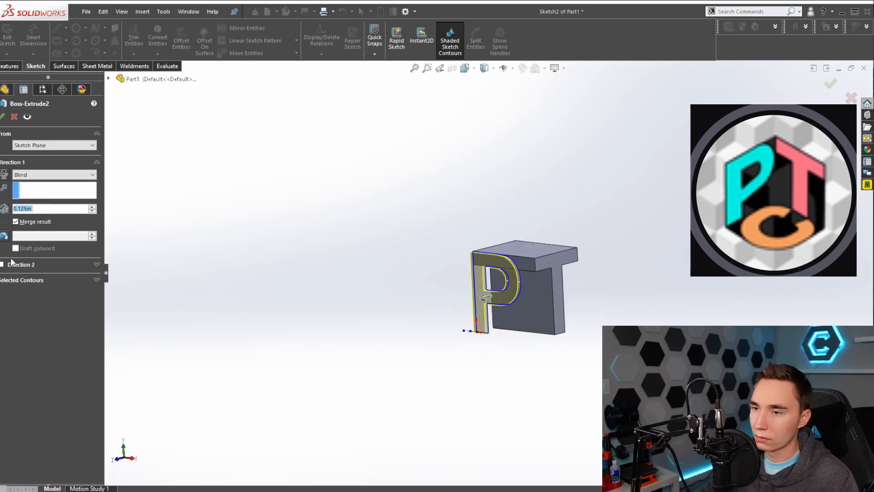
left_click(11, 263)
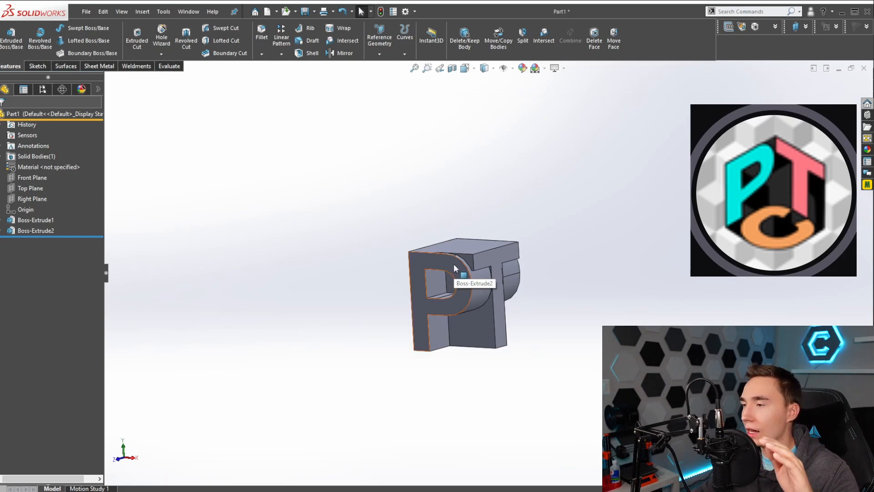
scroll(453, 269, "down", 3)
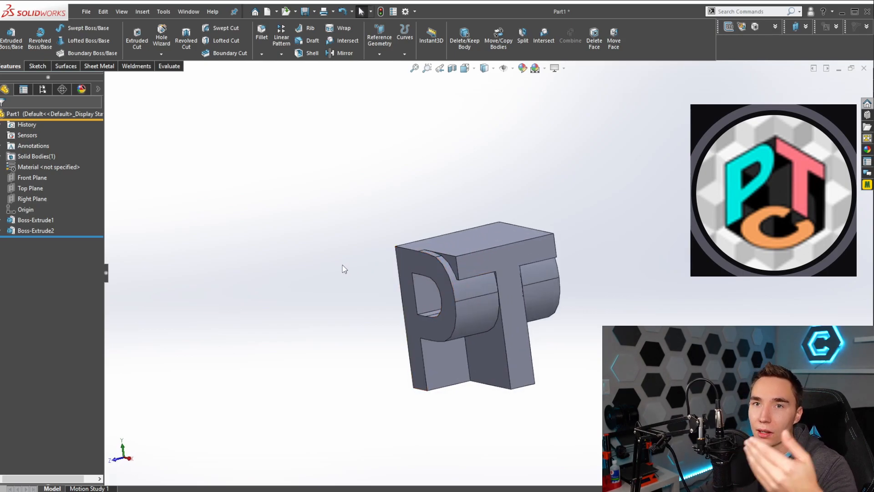
scroll(455, 261, "down", 1)
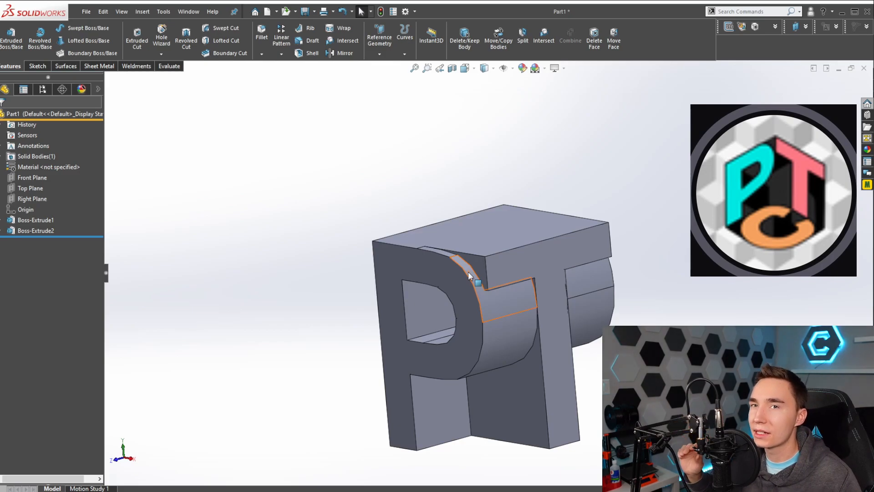
Step: Examine the combined P and T from the lower isometric view and other angles for excess P material around the T's stem
middle_click_drag(496, 261, 570, 281)
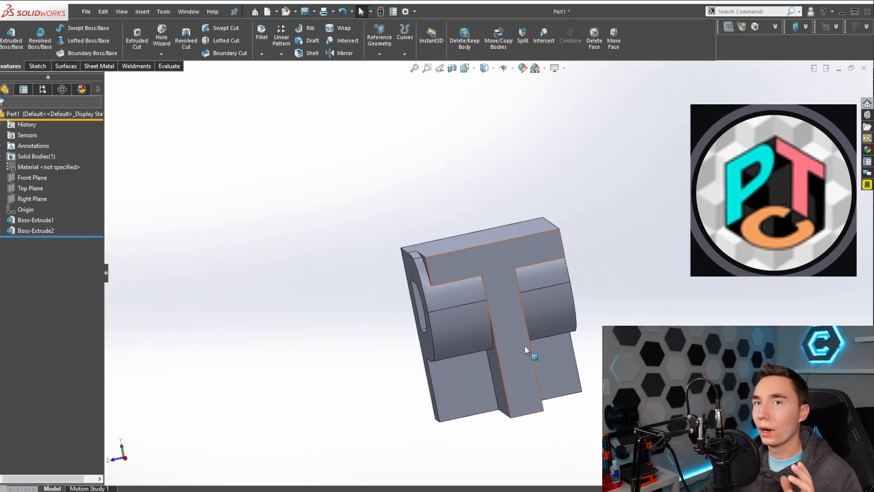
middle_click_drag(527, 345, 528, 304)
key("space")
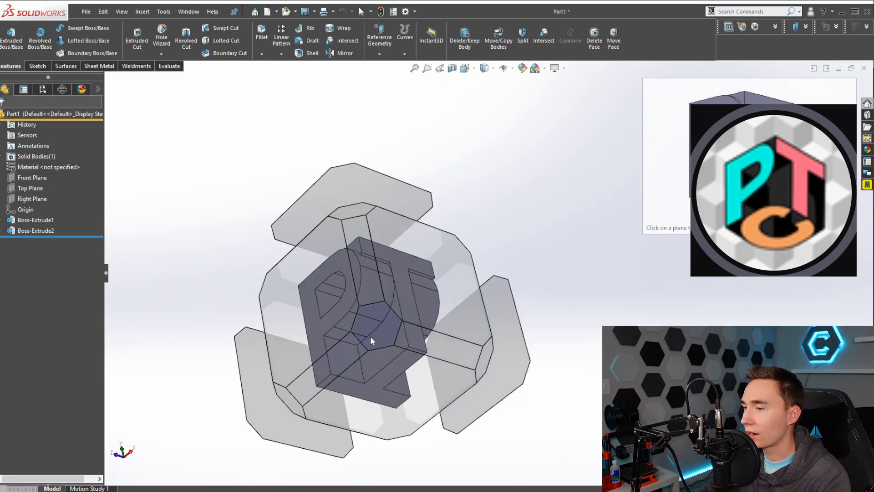
left_click(370, 337)
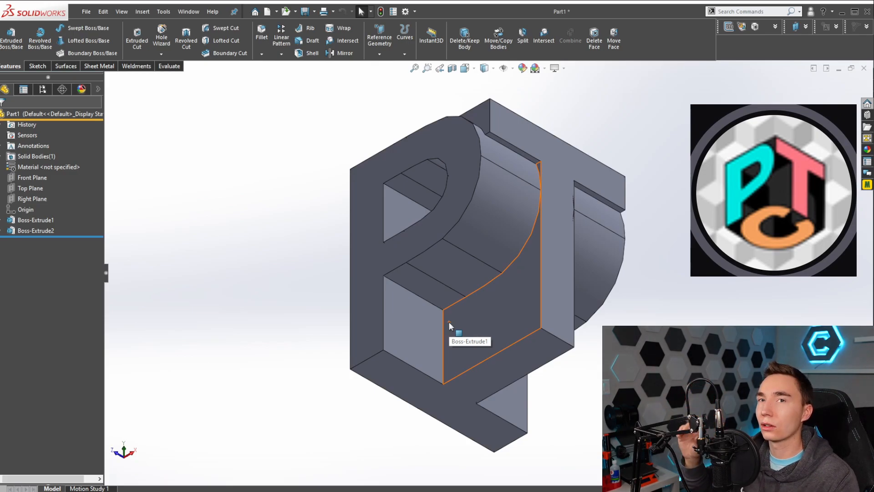
middle_click_drag(474, 325, 528, 423)
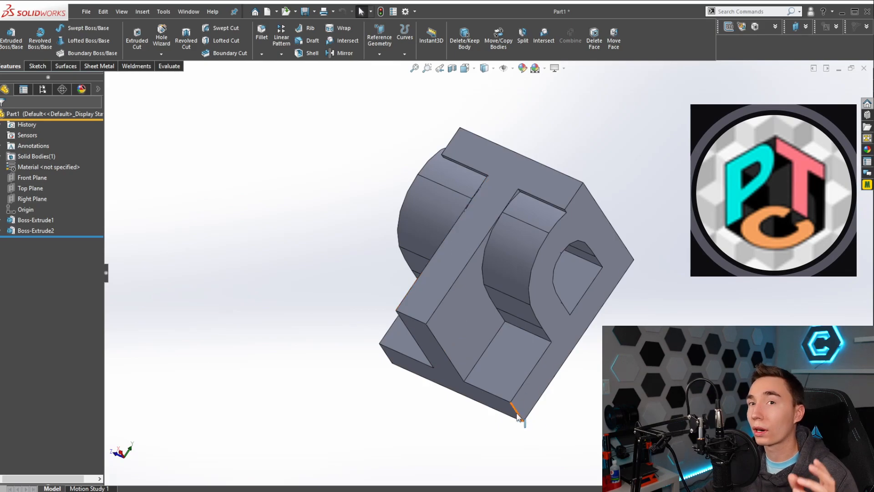
middle_click_drag(504, 362, 543, 384)
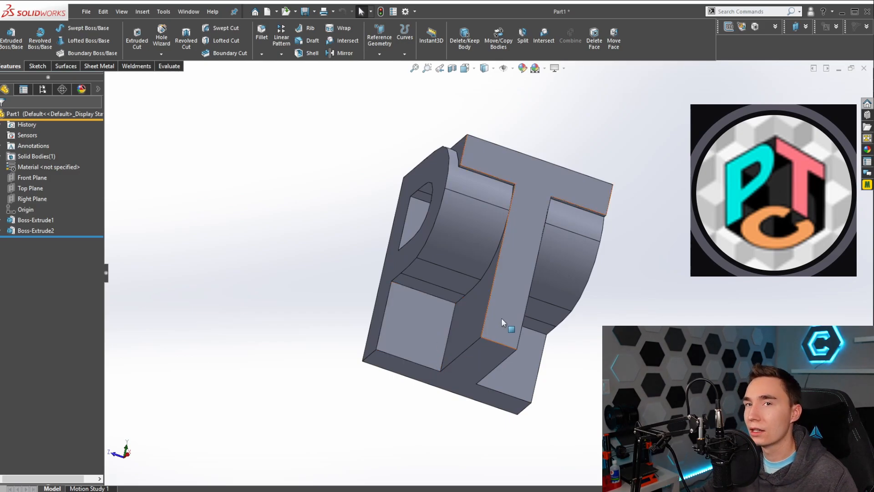
middle_click_drag(496, 314, 529, 405)
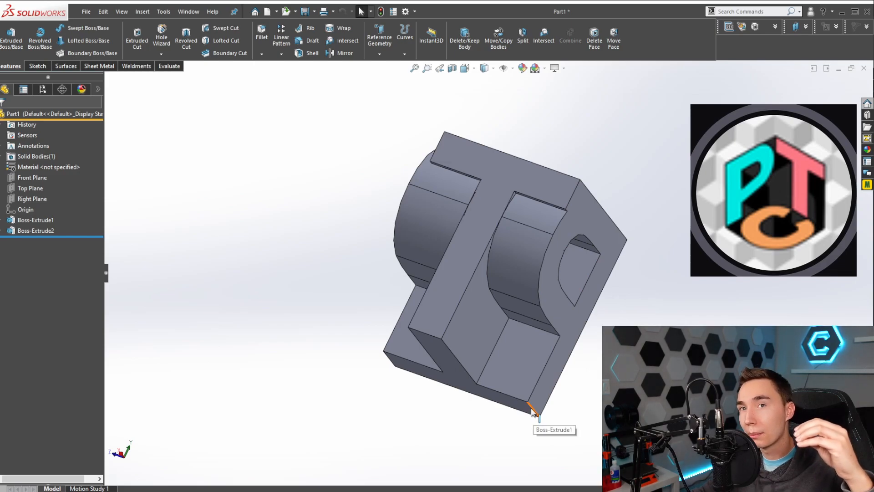
middle_click_drag(531, 407, 548, 421)
Step: Cut away the excess P material on both sides of the T's stem, below the crossbar
middle_click_drag(514, 359, 454, 226)
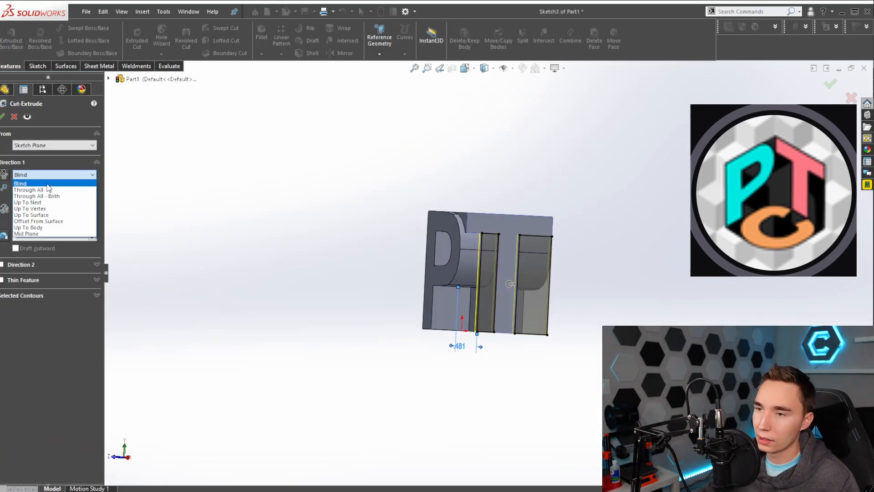
key("Return")
middle_click_drag(455, 246, 369, 210)
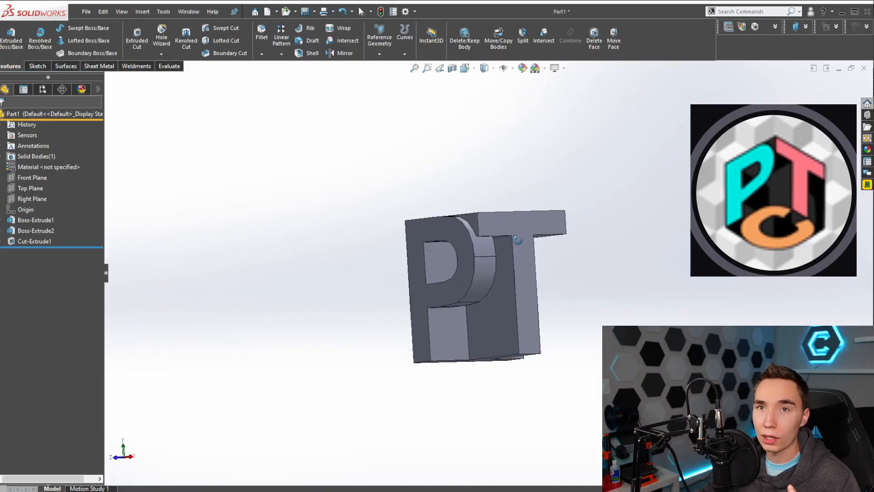
Step: Start a sketch on the bottom face of the letters and add the sketch text "C"
middle_click_drag(503, 237, 461, 202)
left_click(28, 65)
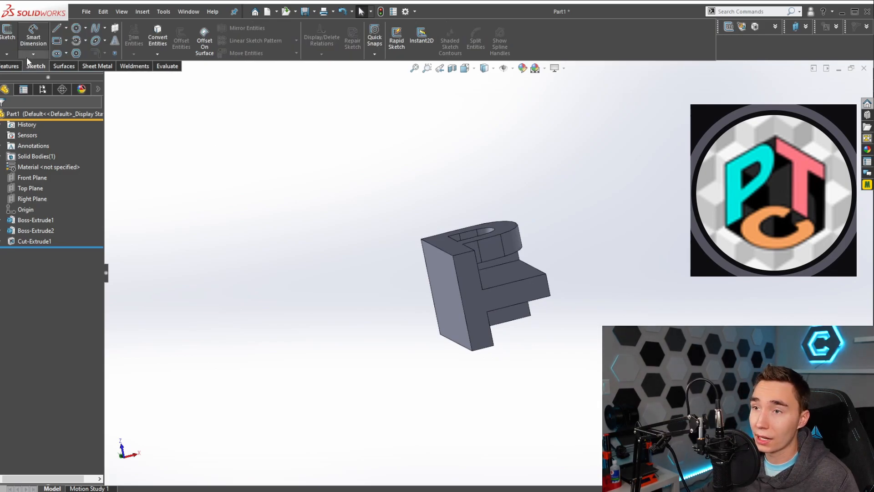
left_click(7, 34)
left_click(467, 280)
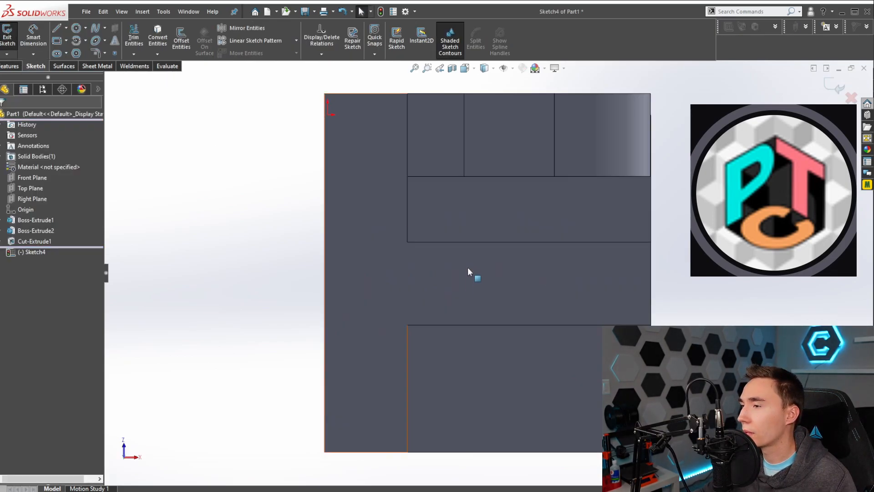
left_click(114, 42)
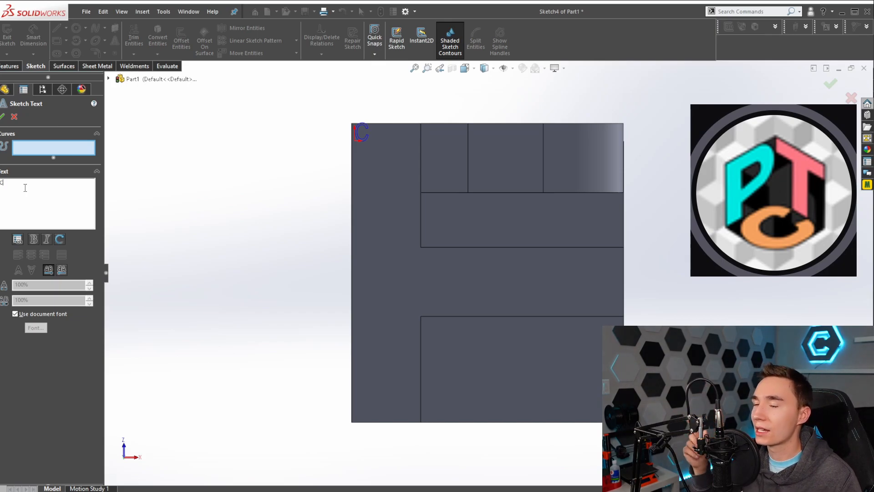
Step: Set the C's font to Arial Bold, 2.25 in high, and sketch a vertical construction line on the P's bottom strip
left_click(16, 313)
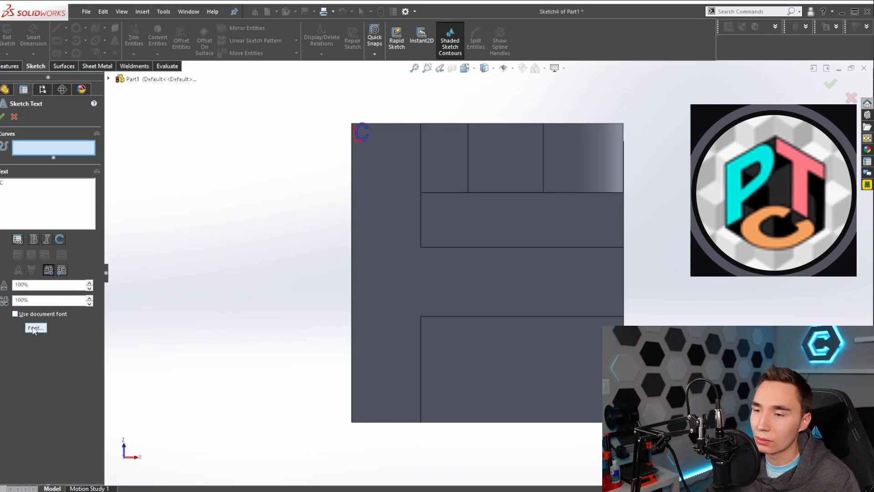
left_click(35, 327)
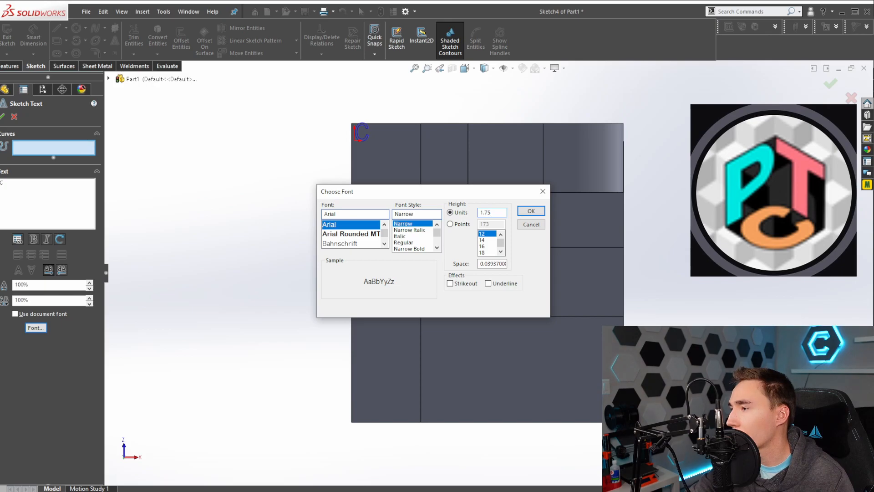
left_click(531, 210)
left_click(364, 362)
left_click(36, 327)
left_click(437, 248)
left_click(403, 249)
left_click(531, 211)
left_click(36, 328)
left_click(531, 211)
left_click(377, 365)
left_click(35, 328)
left_click(531, 211)
left_click(359, 365)
left_click(375, 372)
left_click(628, 315)
left_click(2, 117)
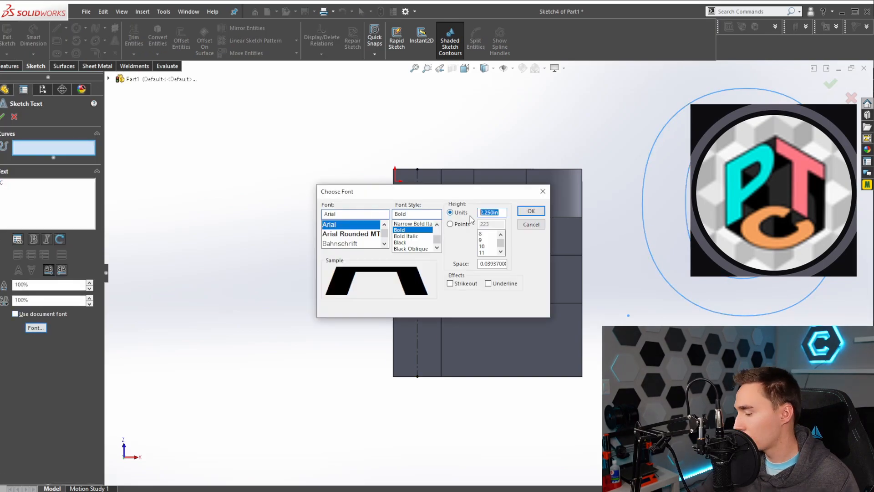
Step: Place the C's anchor point on the lower edge of the bottom face and move it to that edge's outer corner
left_click(531, 211)
left_click(386, 365)
left_click(402, 377)
left_click(404, 377)
left_click(33, 144)
left_click(3, 116)
scroll(411, 360, "down", 3)
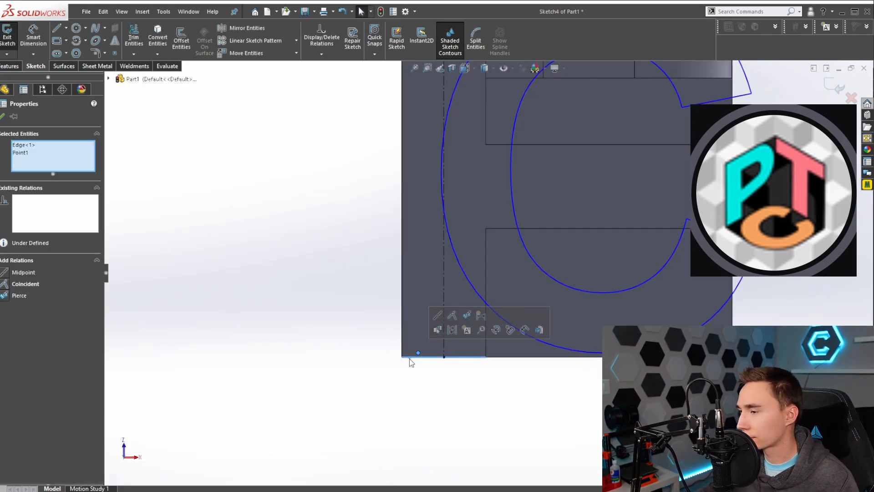
scroll(488, 158, "down", 3)
scroll(488, 159, "up", 3)
left_click_drag(410, 421, 401, 421)
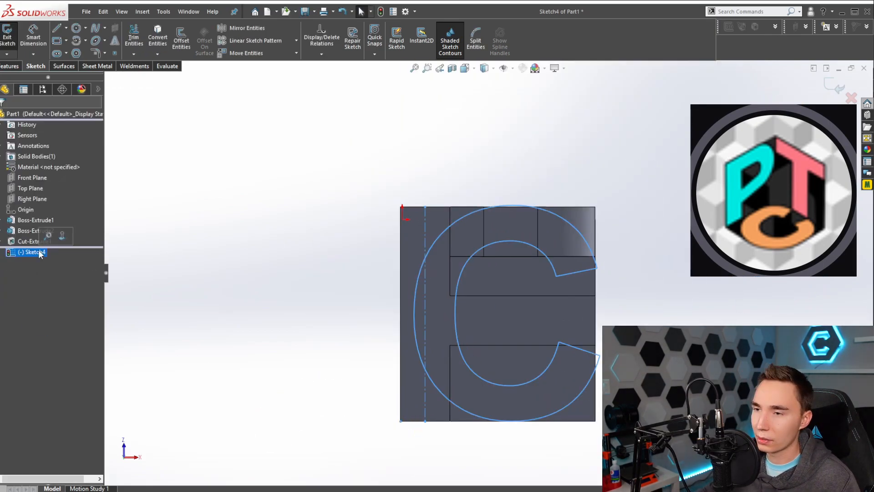
Step: Set the C's font height to 2 in and finish the sketch
double_click(513, 207)
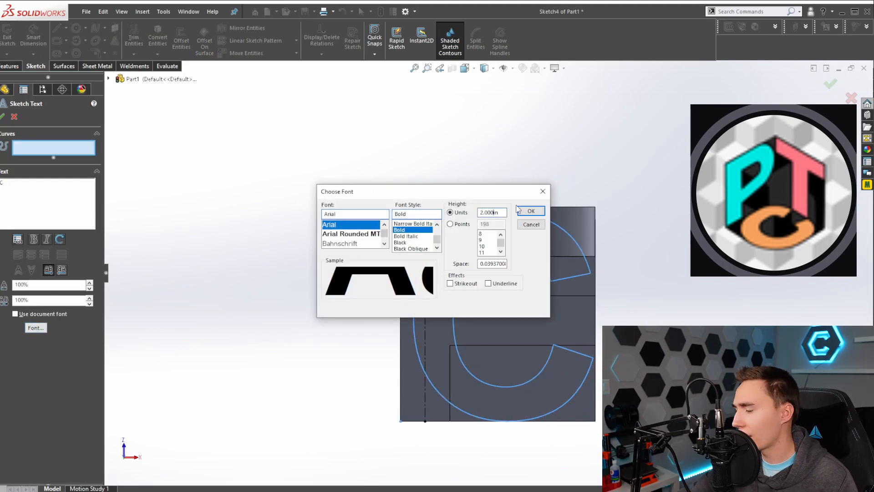
left_click(531, 210)
left_click(2, 116)
left_click(527, 124)
left_click(380, 12)
middle_click_drag(346, 182, 273, 236)
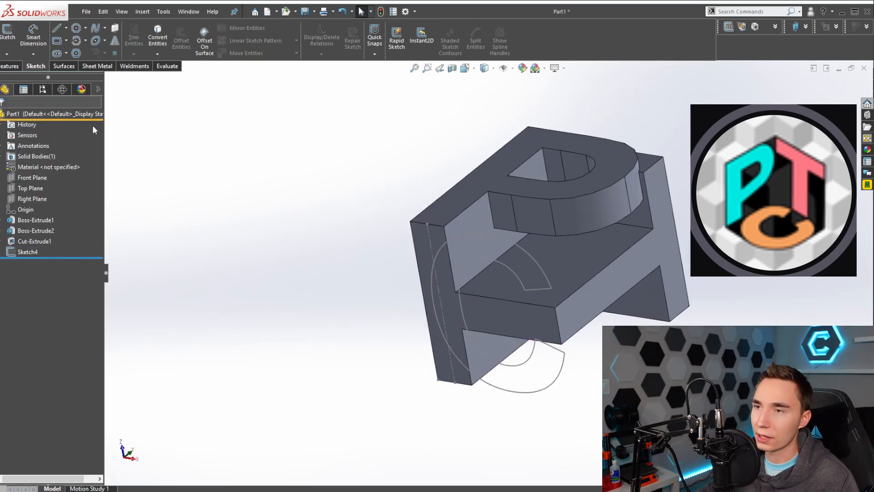
Step: Extrude the C 0.125 in outward and in a blind second direction toward the other letters
left_click(9, 66)
left_click(11, 39)
left_click(540, 266)
left_click(57, 264)
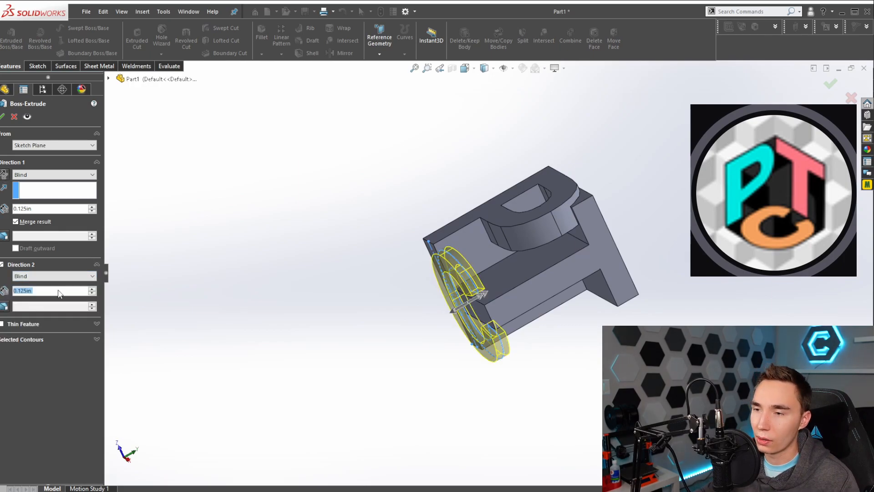
key("Return")
Step: Cut back the lower end of the T's stem where it runs through the C
middle_click_drag(485, 328, 476, 284)
scroll(502, 304, "up", 5)
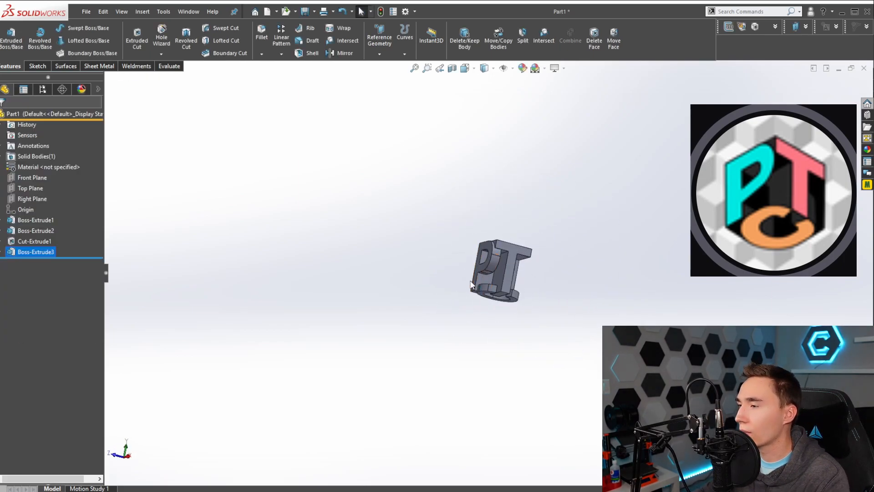
key("space")
left_click(316, 386)
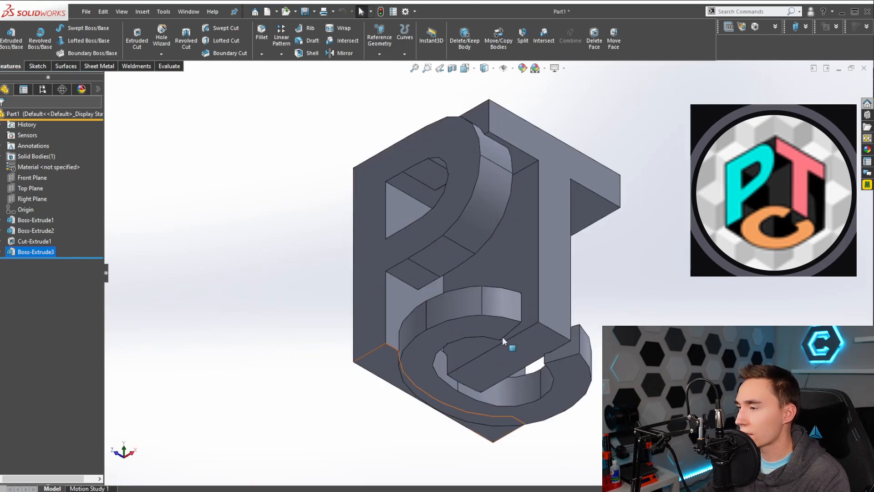
scroll(537, 310, "down", 2)
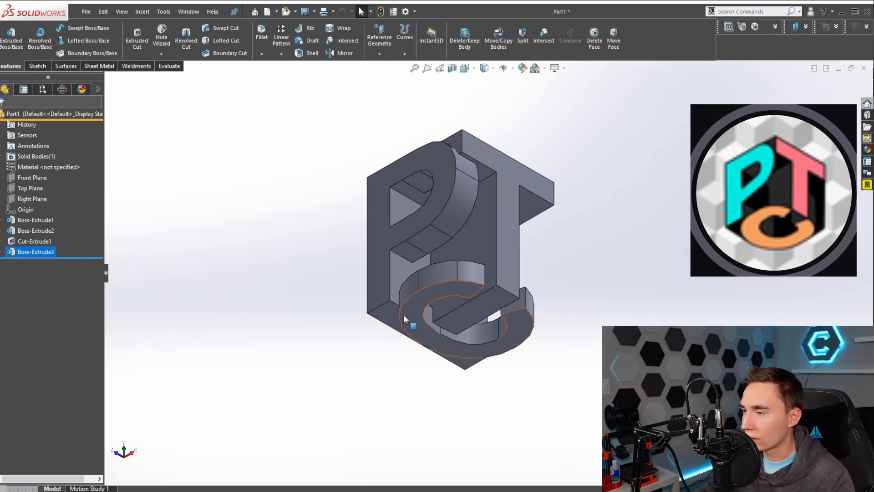
scroll(390, 334, "up", 1)
middle_click_drag(406, 334, 410, 314)
right_click(435, 272)
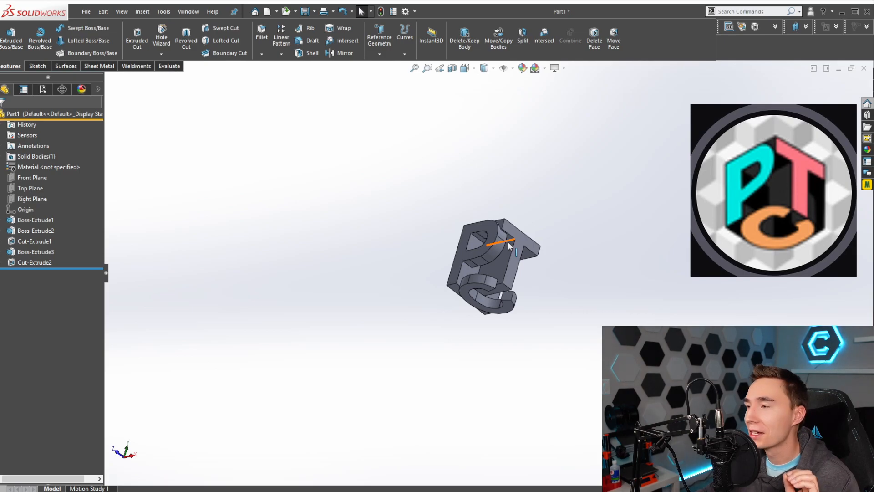
Step: Inspect the three joined letters from below, behind and the sides to check how they connect
middle_click_drag(517, 268, 567, 230)
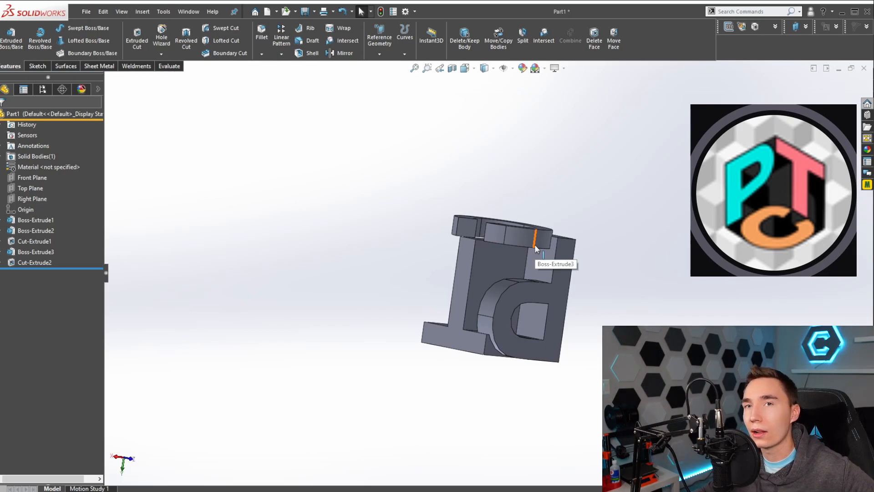
middle_click_drag(532, 257, 467, 254)
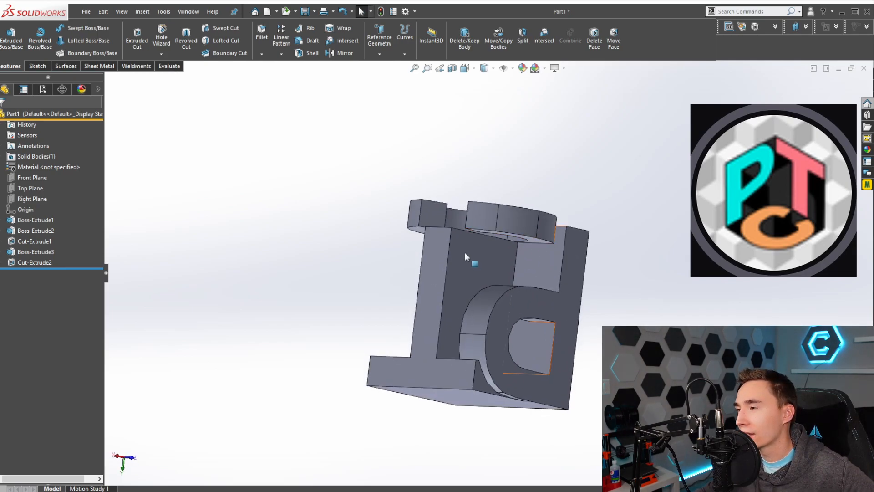
middle_click_drag(560, 231, 514, 255)
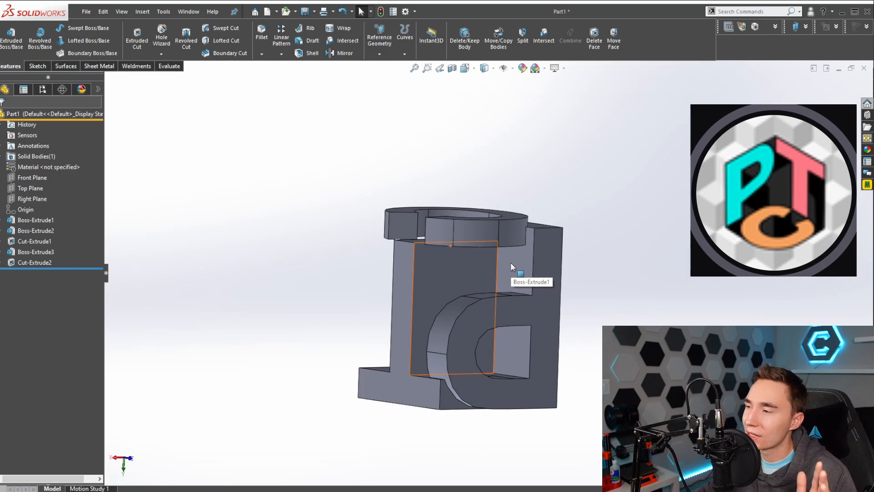
middle_click_drag(496, 267, 572, 284)
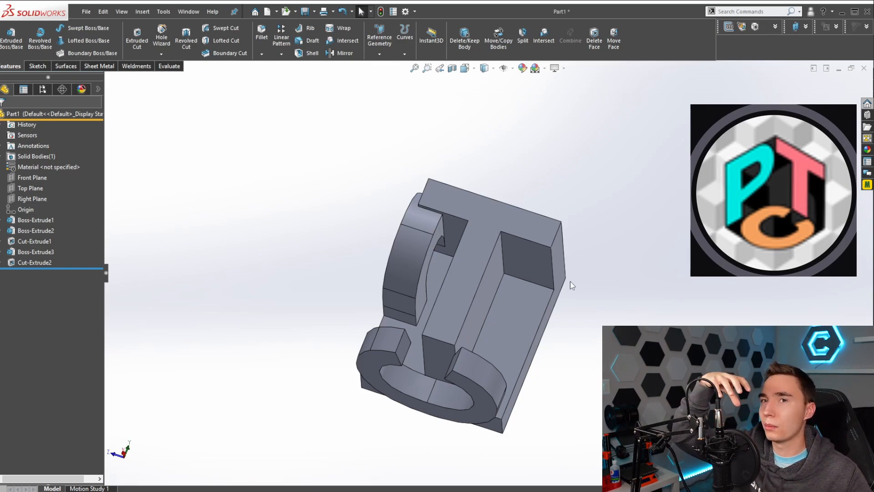
middle_click_drag(561, 297, 506, 183)
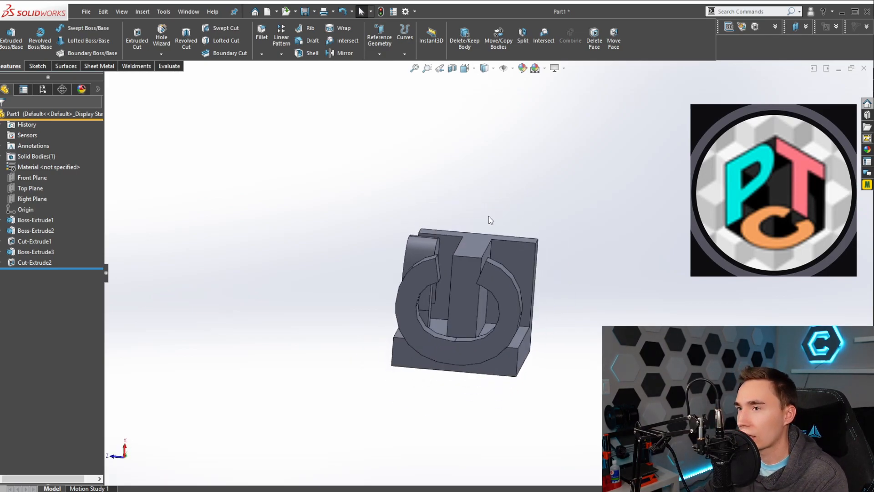
middle_click_drag(481, 238, 606, 223)
middle_click_drag(511, 215, 389, 283)
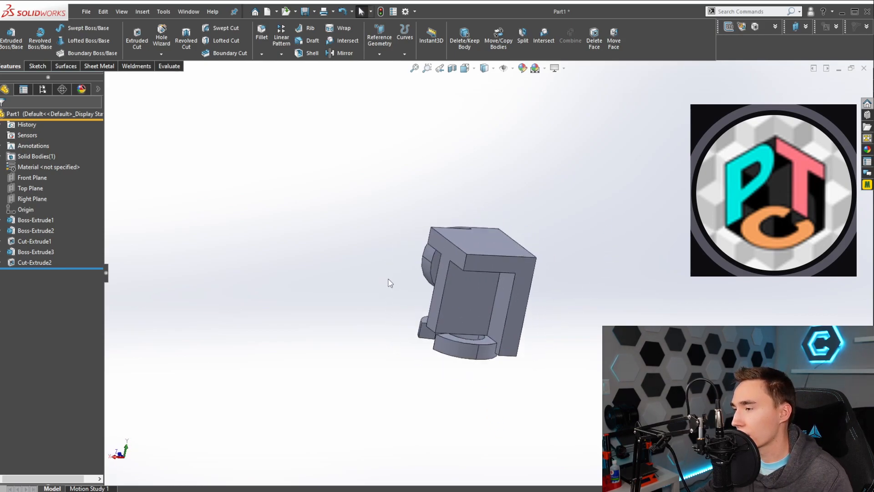
Step: Start a 3D sketch and select the bottom face of the P's stem
left_click(38, 66)
left_click(7, 54)
left_click(27, 78)
middle_click_drag(547, 256, 515, 327)
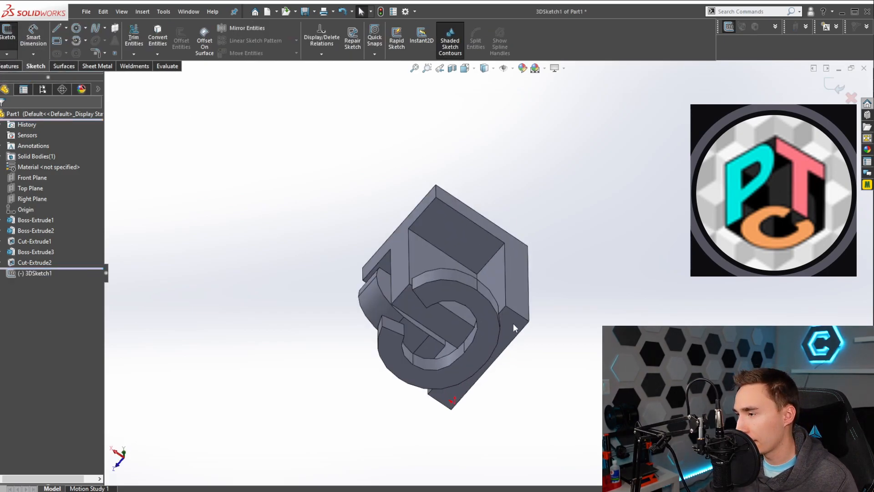
left_click(514, 327)
middle_click_drag(574, 311, 577, 259)
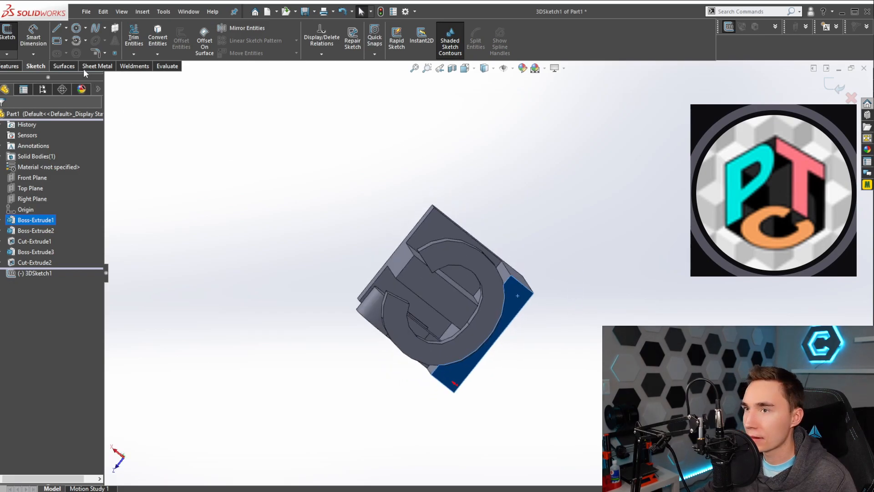
Step: Sketch two lines outward from the far corner of the P stem's bottom face, one along Z and one about 1.33 in along X
left_click(58, 29)
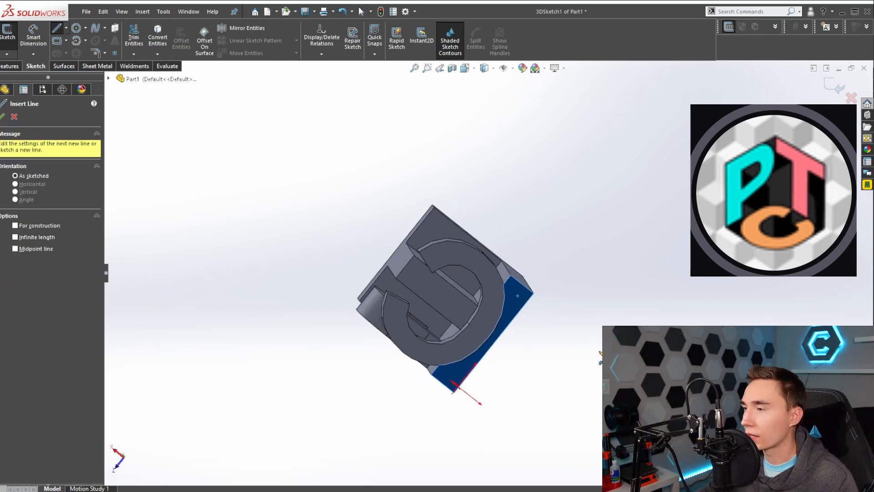
left_click(534, 293)
middle_click_drag(559, 291, 341, 365)
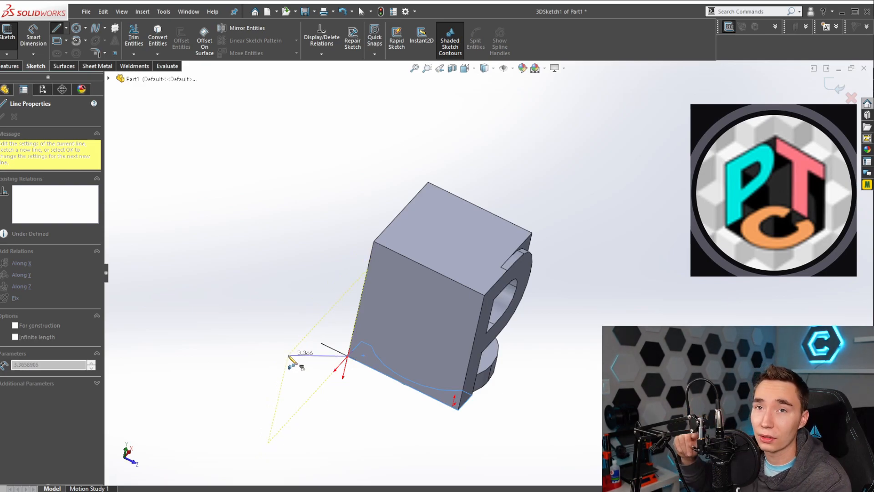
key("Tab")
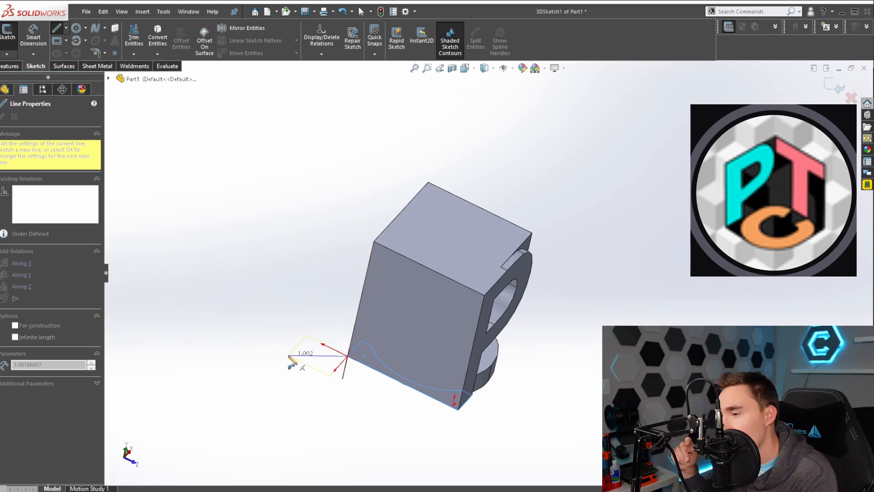
mouse_move(303, 363)
middle_mouse_down()
mouse_move(323, 328)
mouse_move(302, 413)
mouse_move(295, 376)
middle_mouse_up()
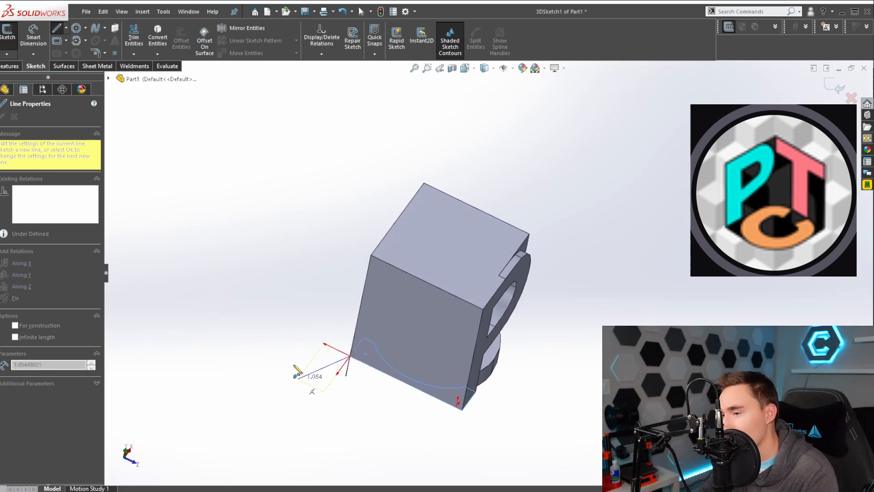
double_click(275, 320)
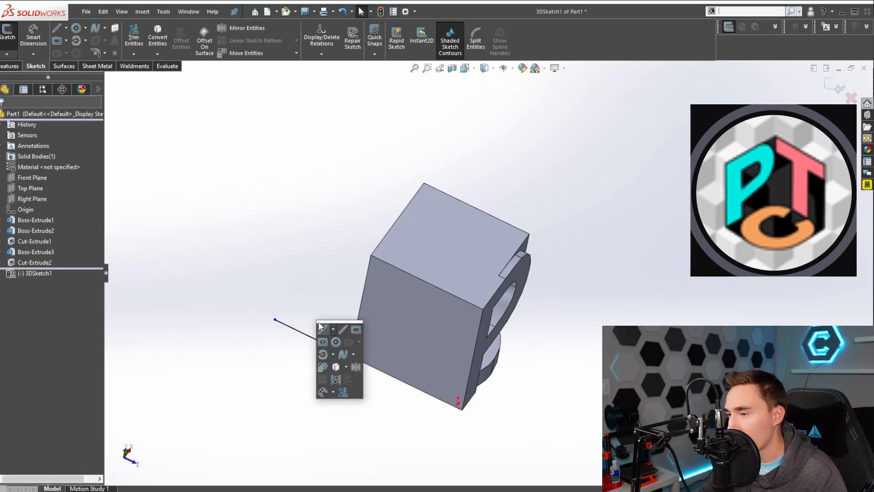
left_click(350, 355)
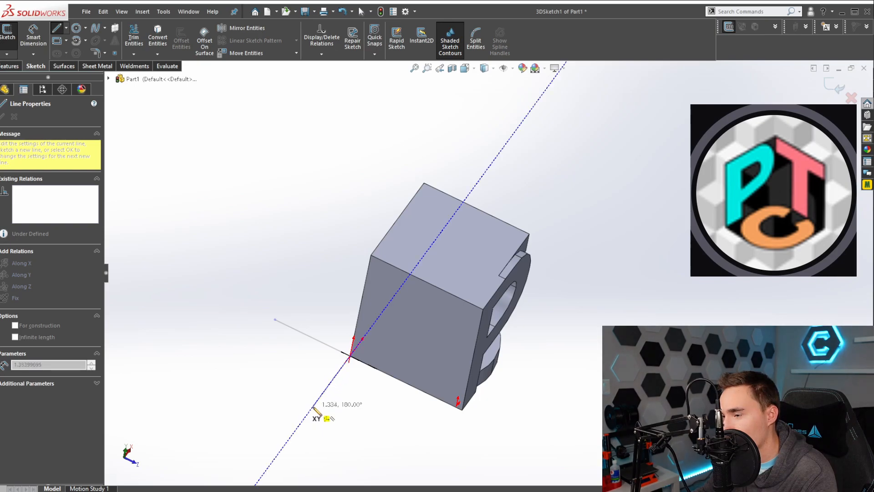
double_click(340, 391)
Step: Sketch a construction line about 1.9 in long in the ZX plane, running diagonally outward from the same corner between the two lines
middle_click_drag(341, 390, 351, 415)
scroll(441, 371, "down", 5)
key("s")
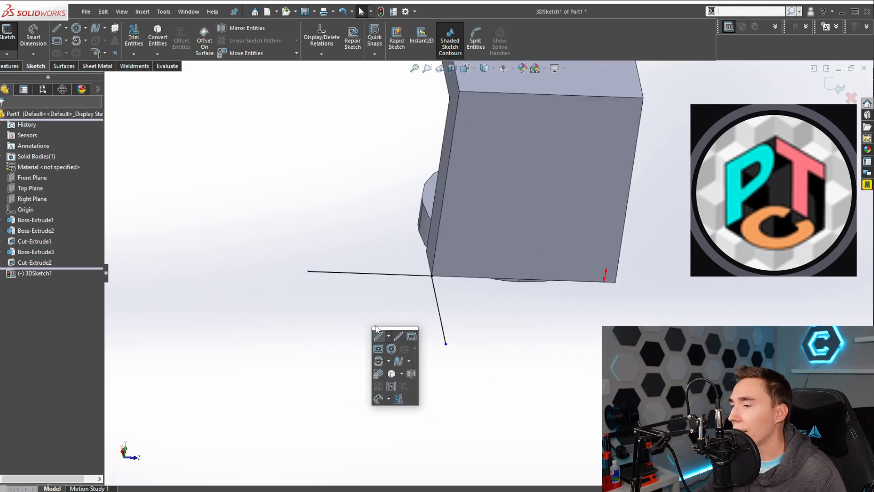
left_click(399, 338)
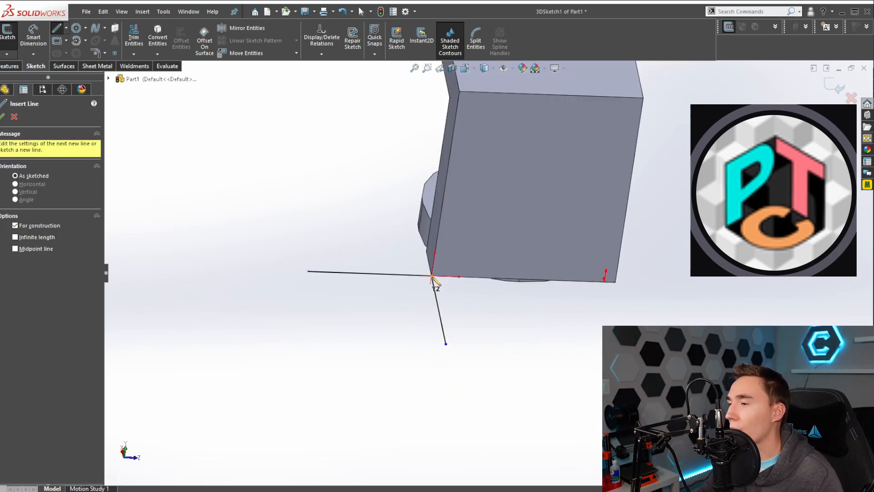
left_click(431, 276)
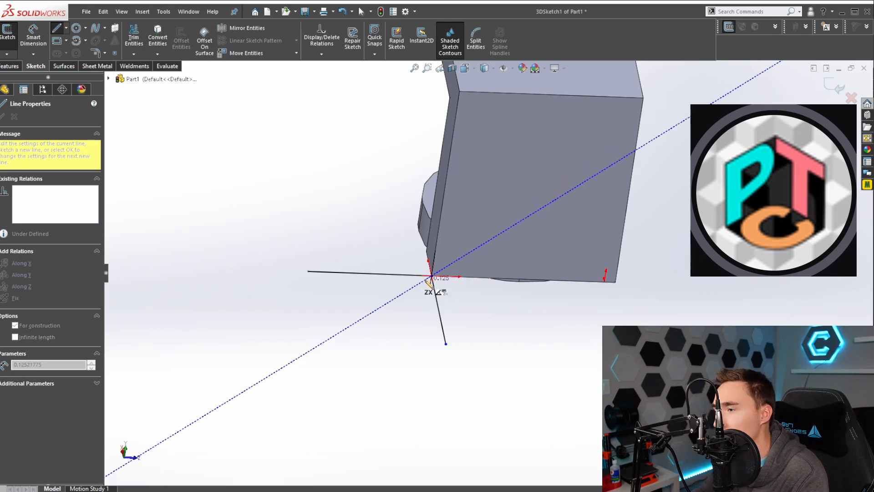
left_click(327, 336)
key("Escape")
left_click(412, 286)
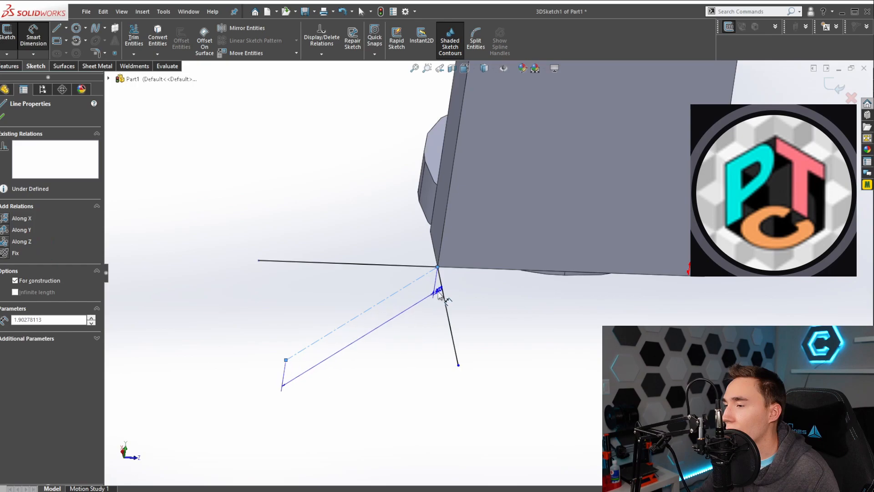
left_click(444, 297)
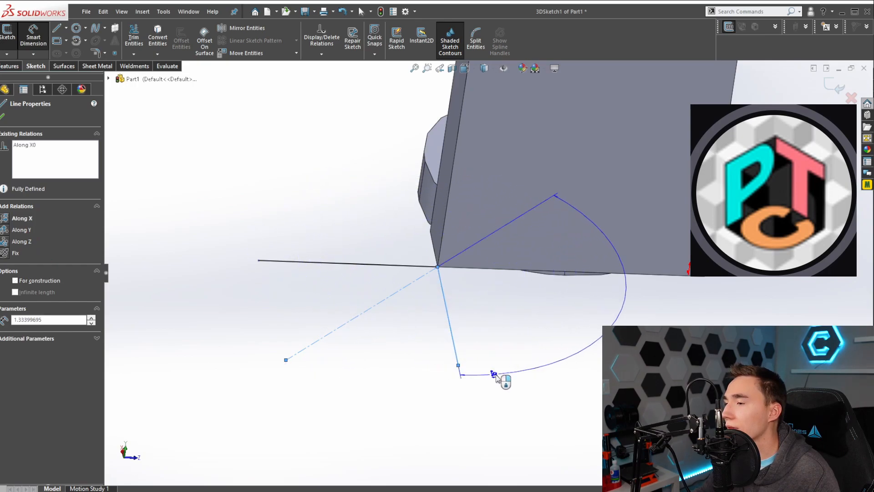
mouse_move(357, 410)
middle_mouse_down()
mouse_move(392, 382)
mouse_move(404, 396)
middle_mouse_up()
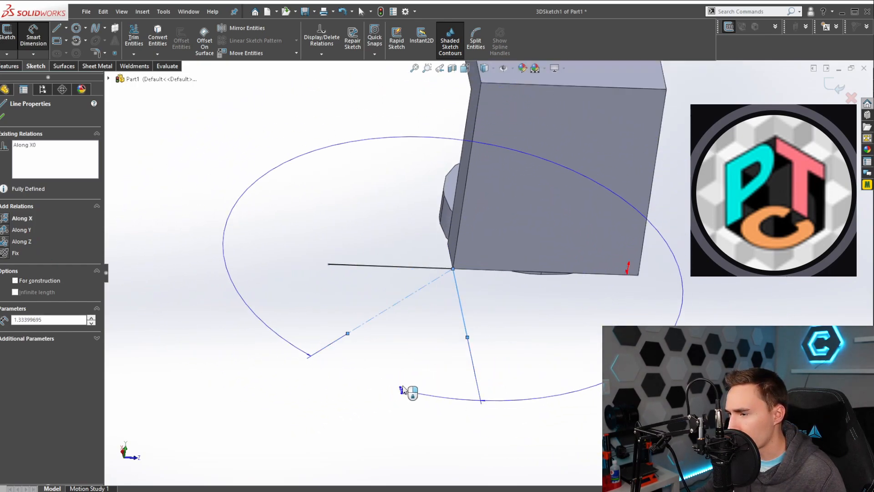
key("Escape")
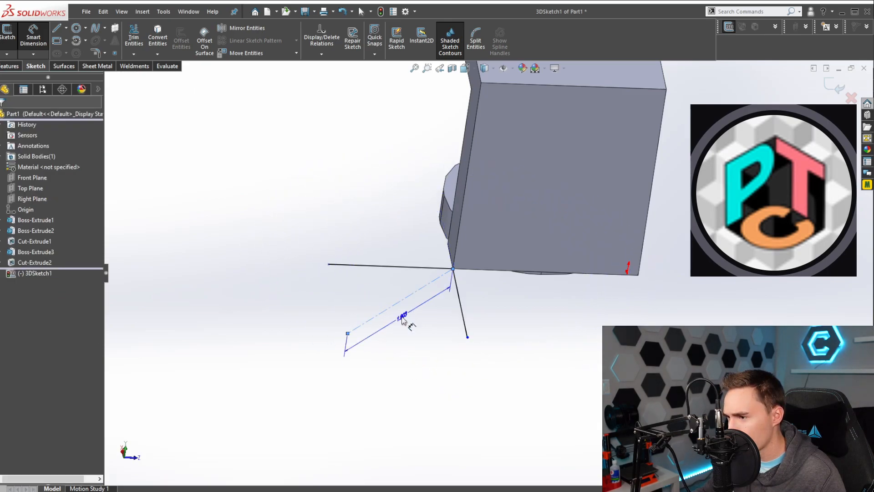
Step: Dimension the angle between the diagonal construction line and the X-direction line as 45°
left_click(465, 321)
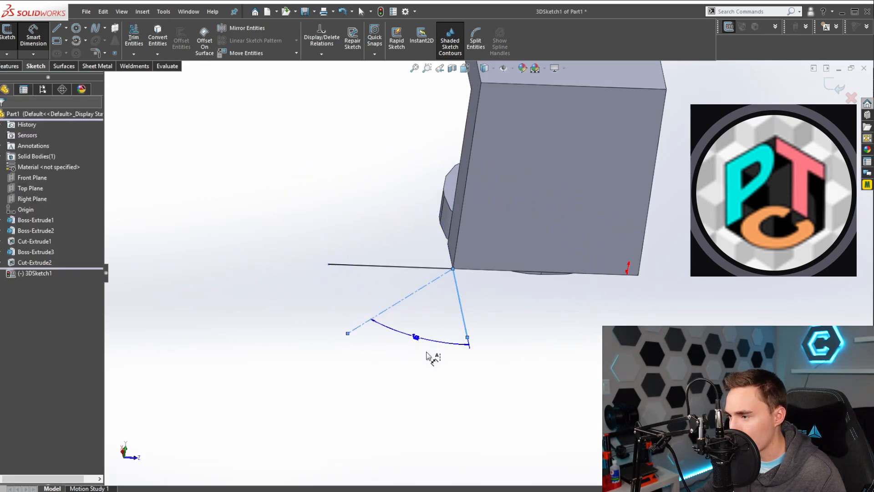
left_click(423, 350)
left_click(375, 324)
mouse_move(377, 326)
middle_mouse_down()
mouse_move(384, 332)
mouse_move(419, 314)
mouse_move(447, 268)
mouse_move(417, 302)
mouse_move(400, 298)
mouse_move(438, 278)
mouse_move(363, 316)
middle_mouse_up()
key("Escape")
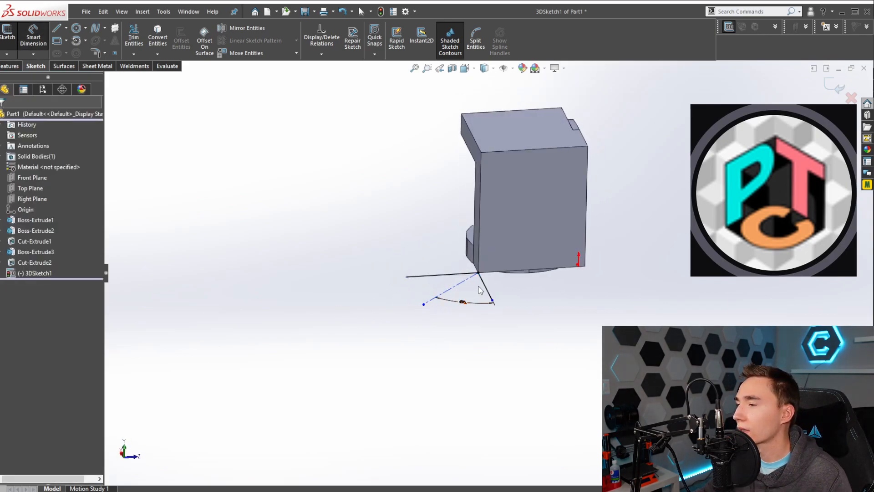
Step: Convert the X-direction and Z-direction lines to construction geometry
scroll(448, 273, "up", 3)
left_click(491, 283)
left_click(437, 264)
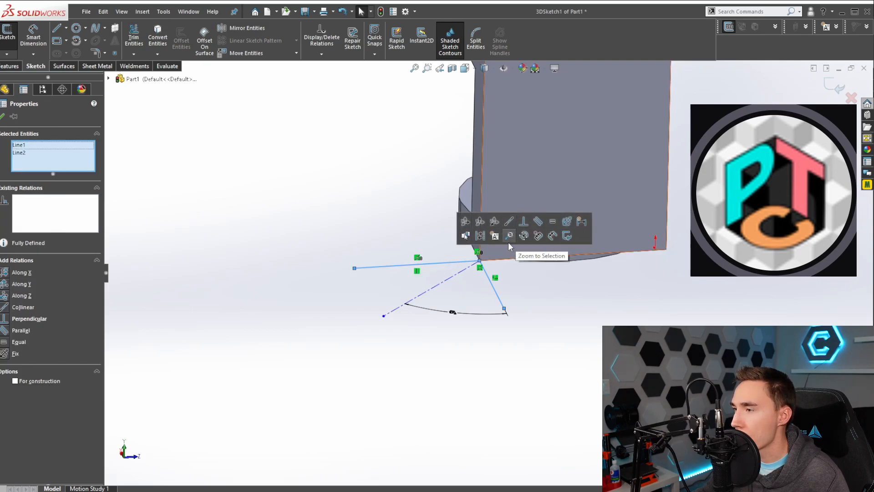
left_click(530, 316)
middle_click_drag(530, 316, 424, 256)
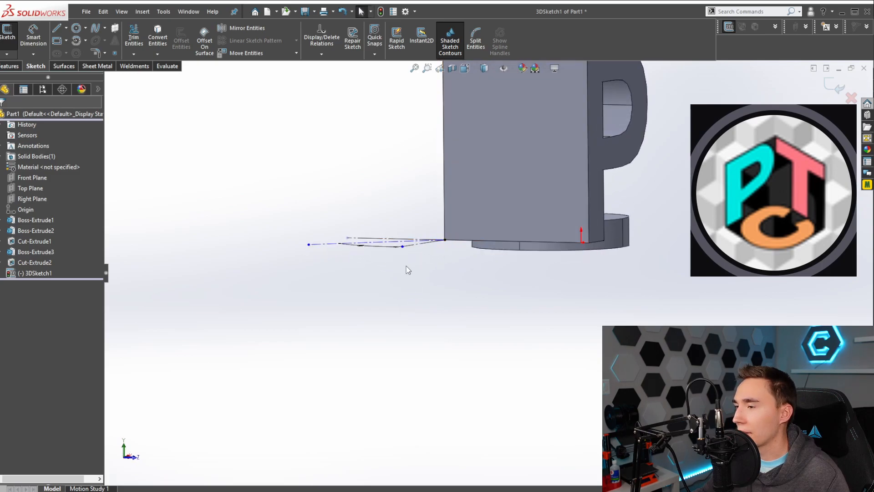
middle_click_drag(469, 232, 425, 302)
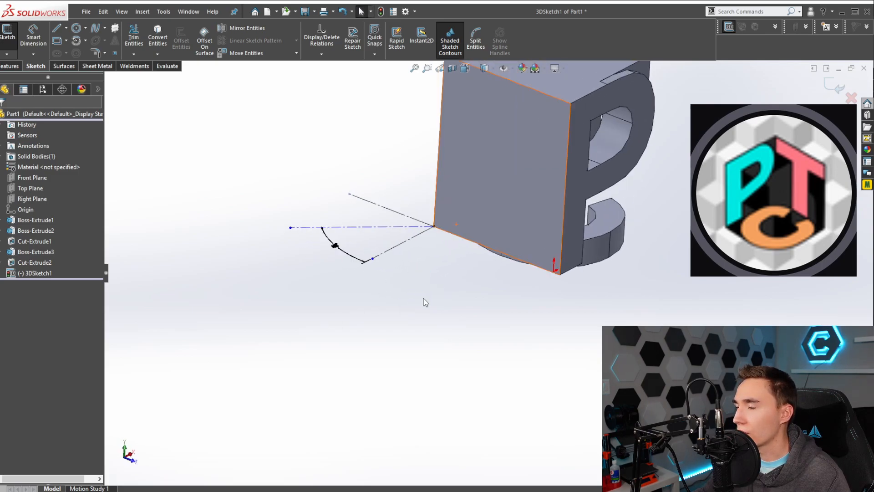
key("s")
left_click(455, 300)
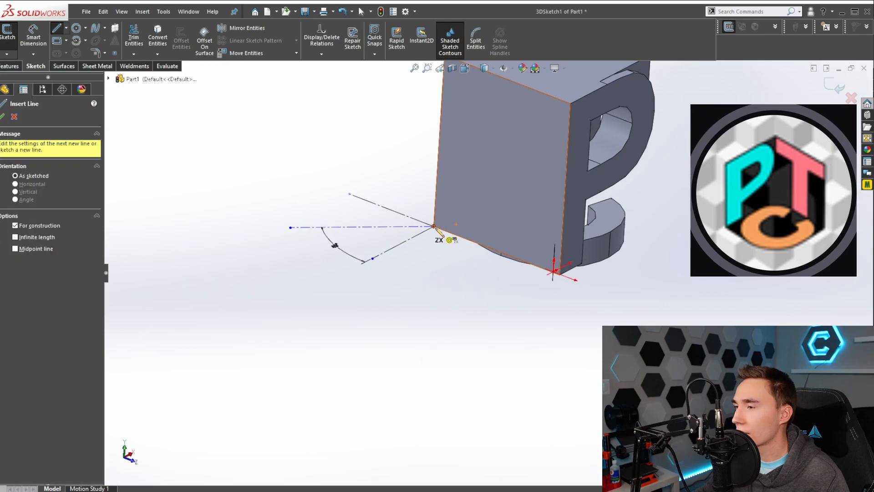
left_click(433, 226)
mouse_move(400, 260)
middle_mouse_down()
mouse_move(433, 248)
mouse_move(423, 260)
middle_mouse_up()
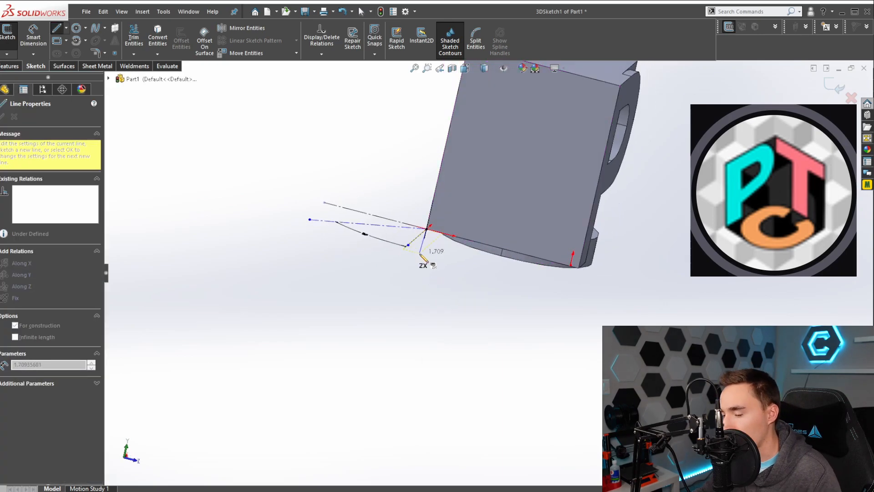
key("Tab")
key("Tab")
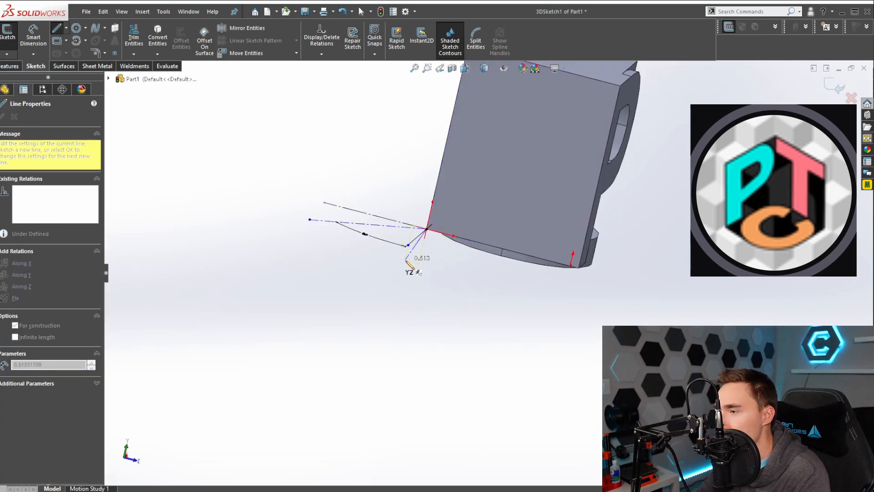
mouse_move(324, 288)
middle_mouse_down()
mouse_move(351, 261)
mouse_move(322, 304)
middle_mouse_up()
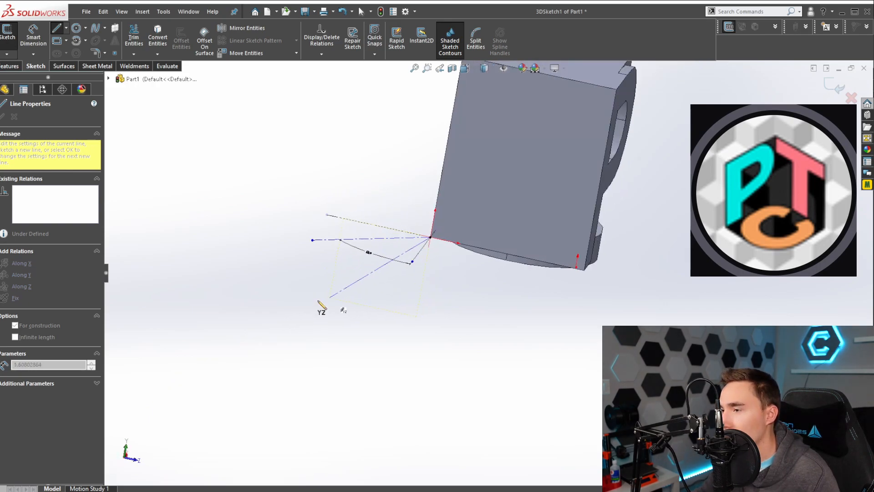
key("Escape")
key("Escape")
Step: Sketch a construction line straight down from the diagonal's outer end, and one about 2.07 in long back to the letter corner, closing a triangle
key("s")
left_click(313, 274)
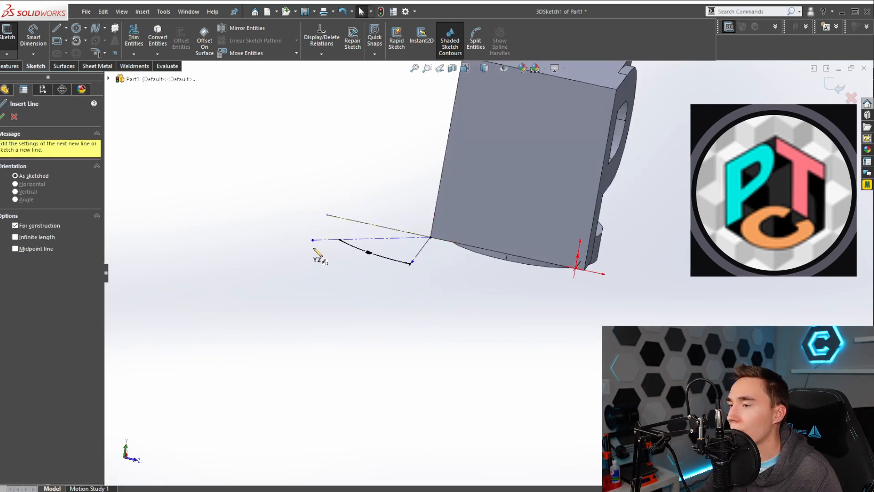
left_click(313, 240)
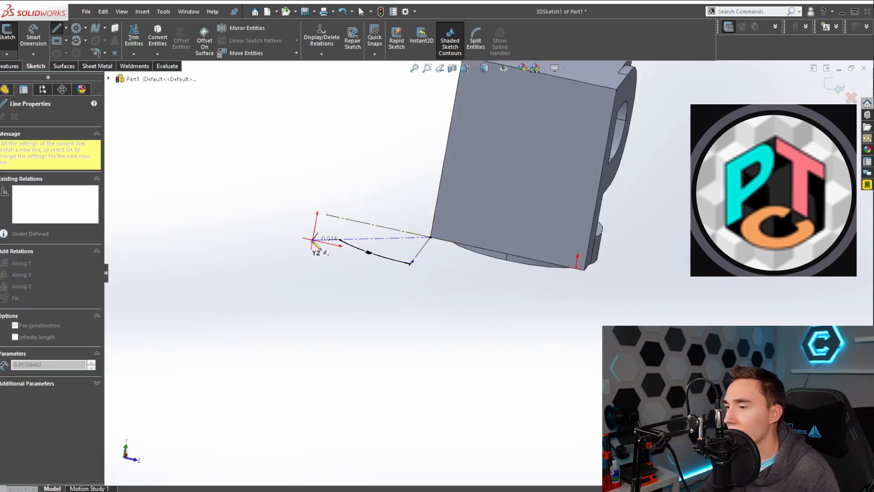
left_click(302, 299)
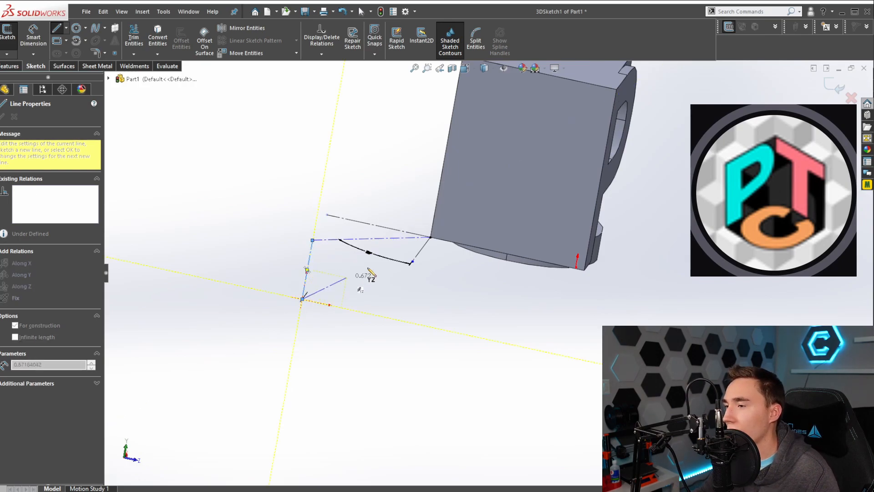
left_click(430, 237)
key("Escape")
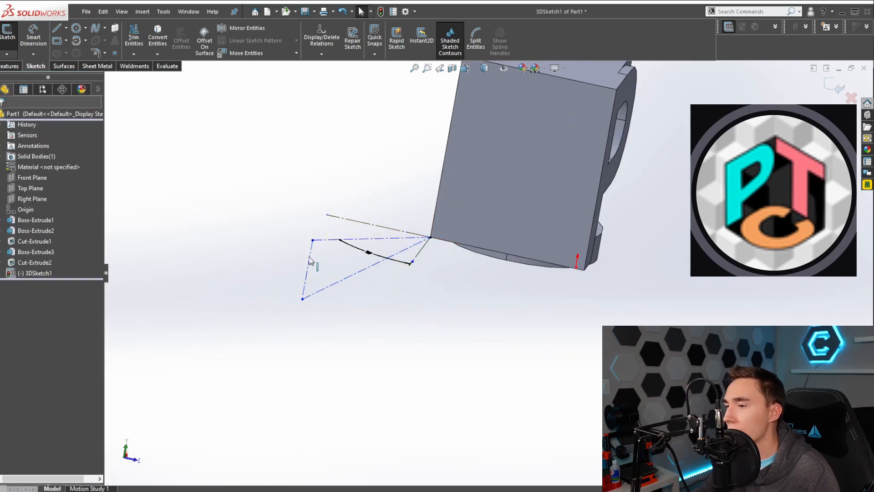
Step: Dimension the angle between the flat diagonal and the sloping construction line at the letter corner as 45°
left_click(307, 263)
mouse_move(302, 260)
middle_mouse_down()
mouse_move(347, 254)
mouse_move(357, 288)
mouse_move(327, 284)
mouse_move(332, 306)
mouse_move(394, 261)
mouse_move(433, 306)
middle_mouse_up()
mouse_move(632, 301)
middle_mouse_down()
mouse_move(646, 301)
mouse_move(541, 272)
middle_mouse_up()
scroll(676, 305, "down", 1)
key("d")
left_click(554, 310)
key("Escape")
left_click(502, 250)
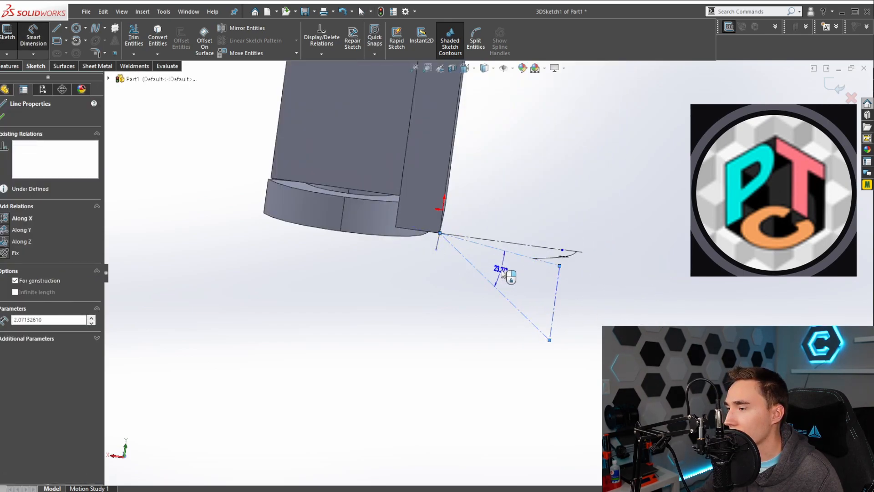
left_click(503, 273)
type("45")
key("Return")
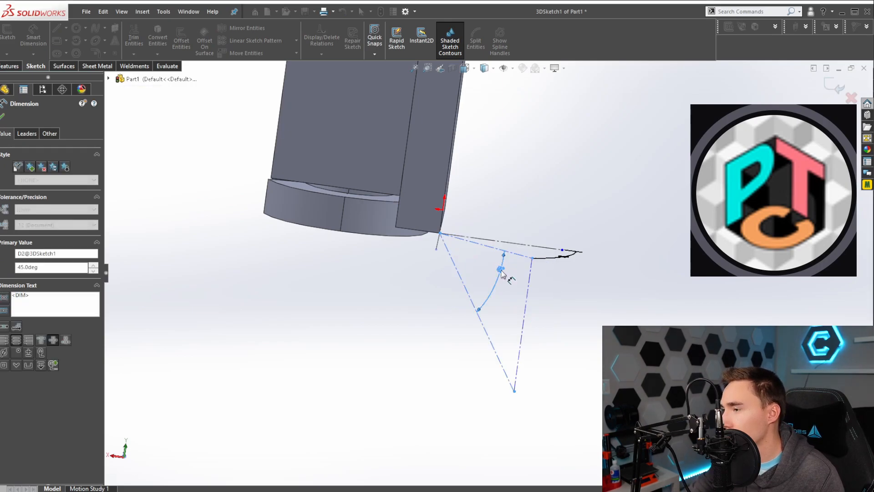
key("Escape")
Step: Examine how the construction triangle sits relative to the three letters from the side, from below and in an isometric corner view
mouse_move(503, 274)
middle_mouse_down()
mouse_move(482, 323)
mouse_move(490, 305)
middle_mouse_up()
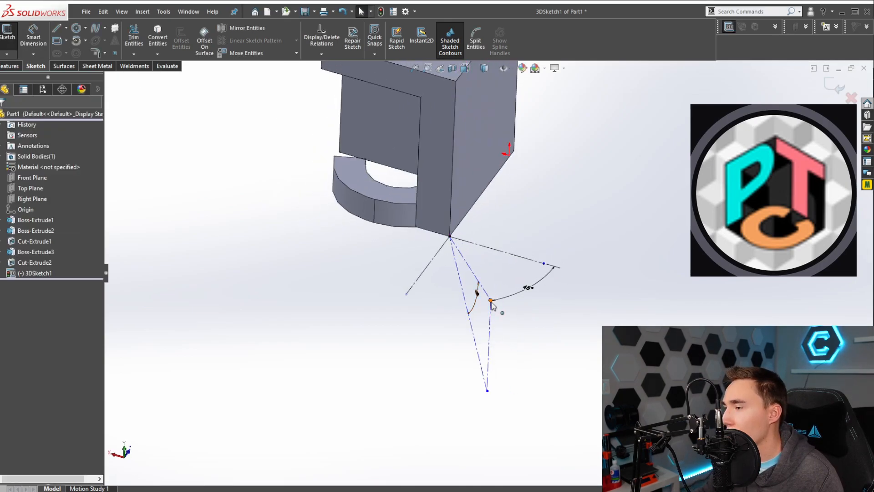
left_click(491, 300)
left_click_drag(522, 336, 531, 346)
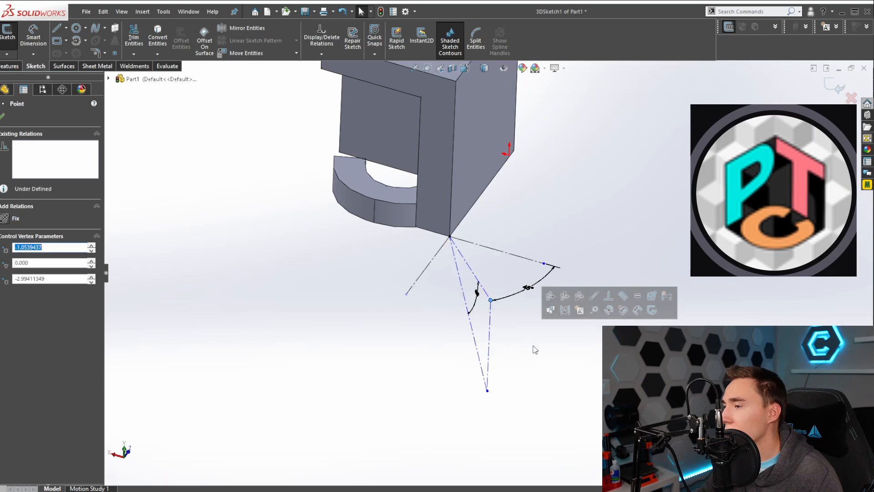
left_click(533, 348)
mouse_move(472, 303)
middle_mouse_down()
mouse_move(573, 211)
mouse_move(560, 279)
mouse_move(424, 266)
middle_mouse_up()
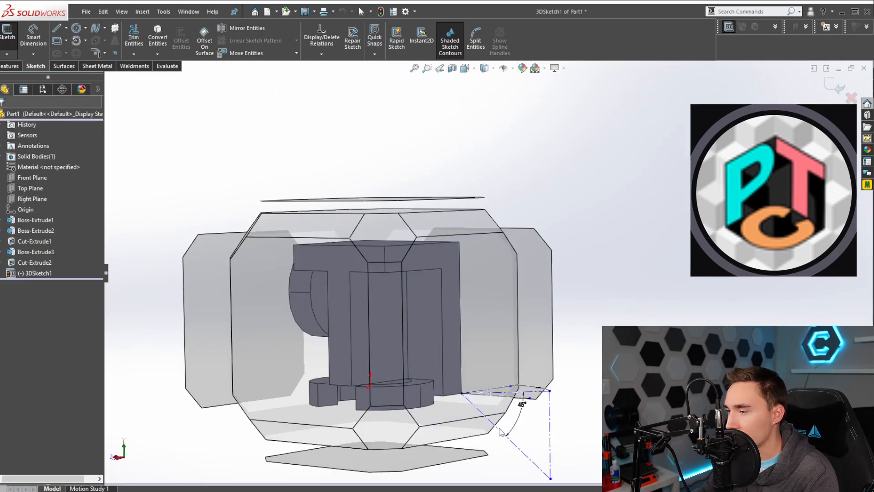
middle_click_drag(503, 415, 478, 415)
left_click(479, 418)
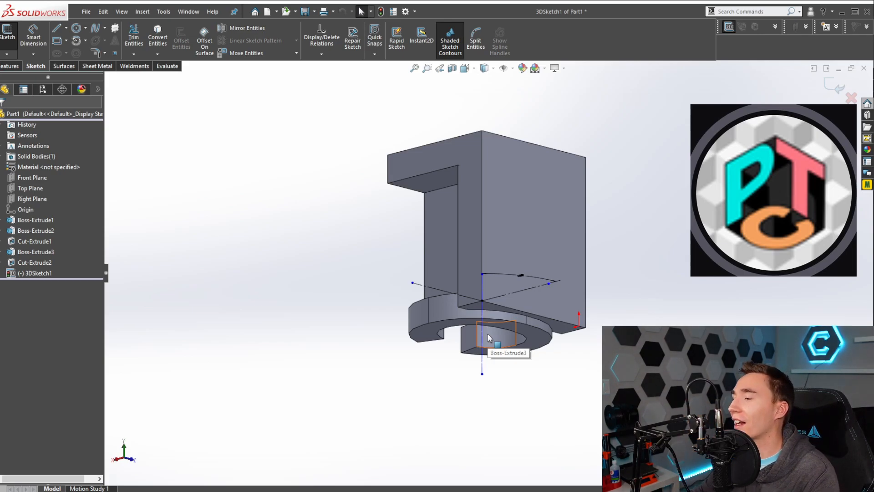
middle_click_drag(506, 351, 525, 357)
scroll(570, 354, "up", 3)
middle_click_drag(542, 326, 449, 339)
Step: Dimension the sloping construction line's length as 1 in and finish the 3D sketch
key("s")
left_click(323, 253)
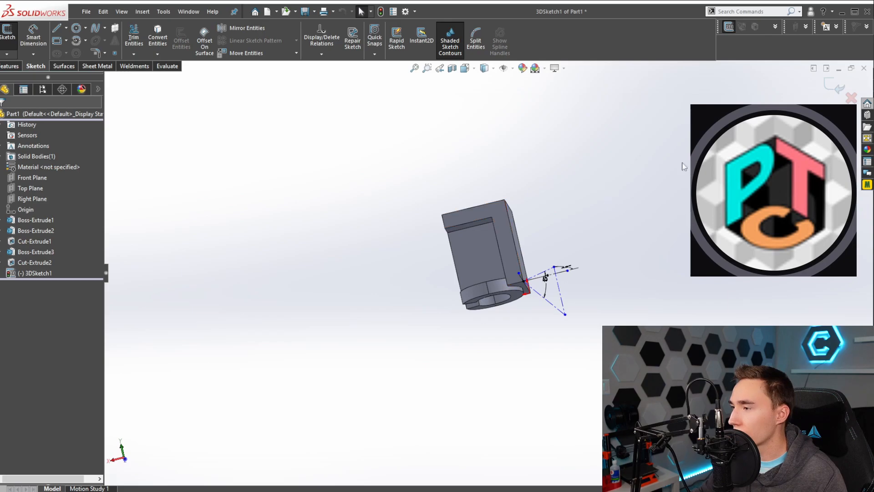
scroll(546, 300, "down", 5)
left_click(565, 291)
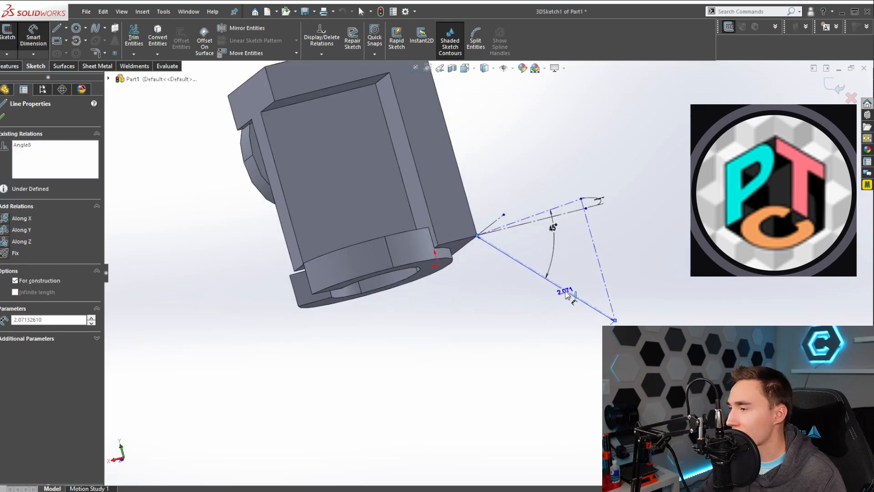
left_click(523, 314)
type("1")
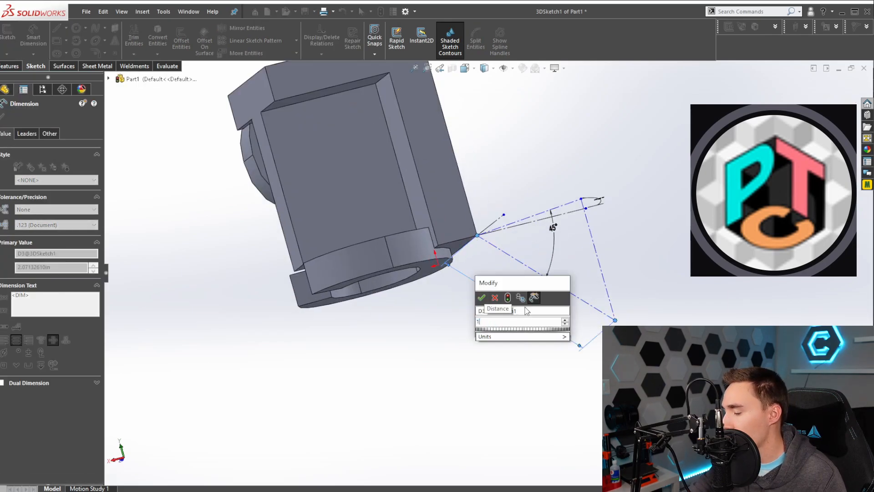
key("Return")
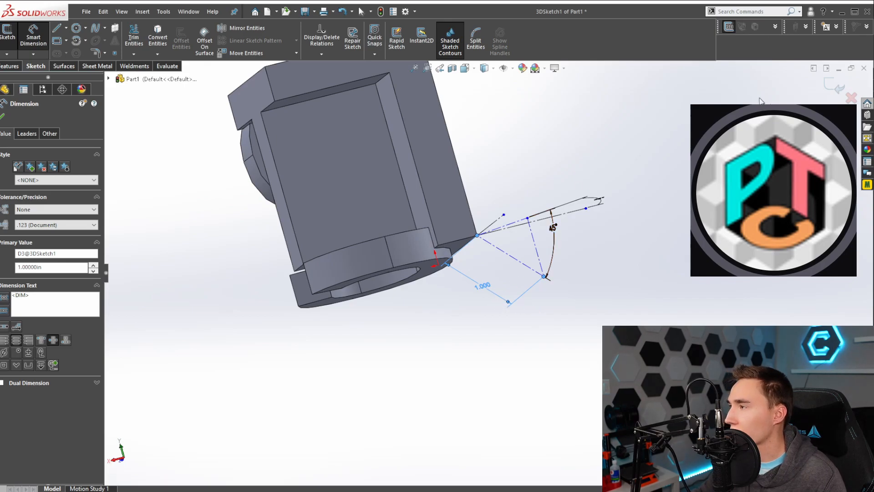
left_click(826, 85)
Step: Create a reference plane perpendicular to the sloping construction line, passing through its free lower endpoint
mouse_move(585, 193)
middle_mouse_down()
mouse_move(513, 240)
mouse_move(485, 298)
mouse_move(500, 303)
middle_mouse_up()
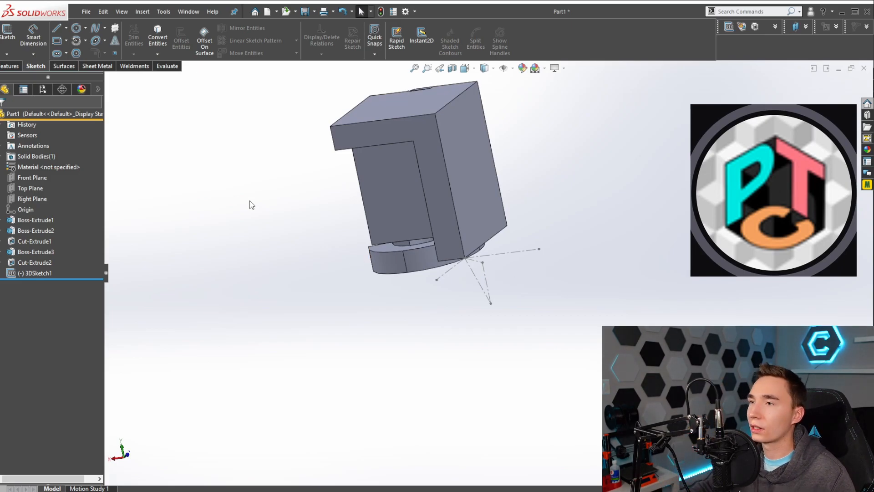
key("s")
left_click(168, 195)
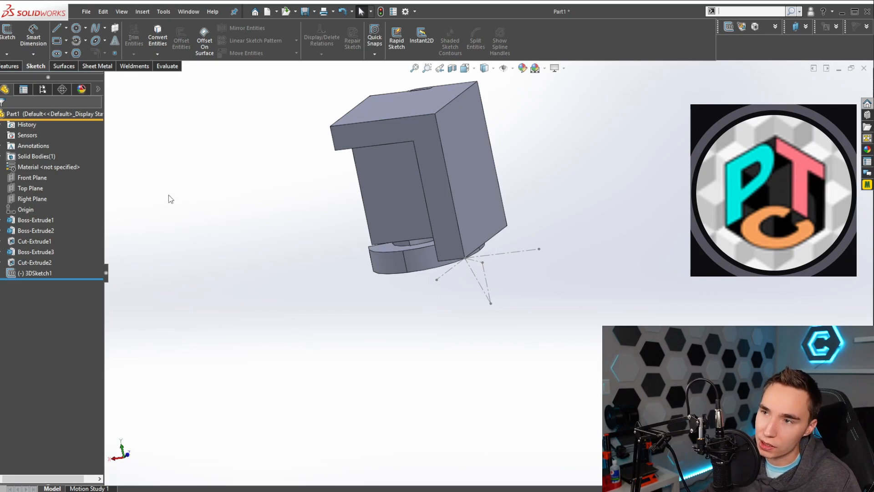
left_click(10, 67)
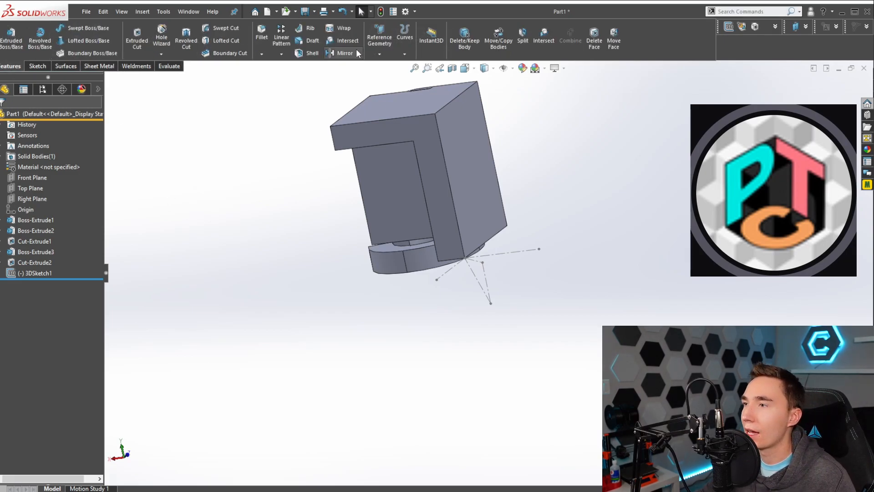
left_click(377, 45)
left_click(373, 69)
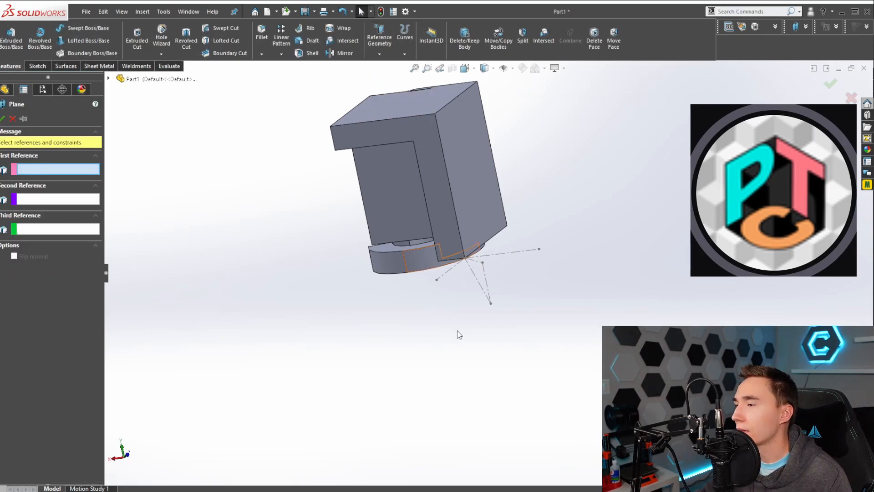
left_click(490, 304)
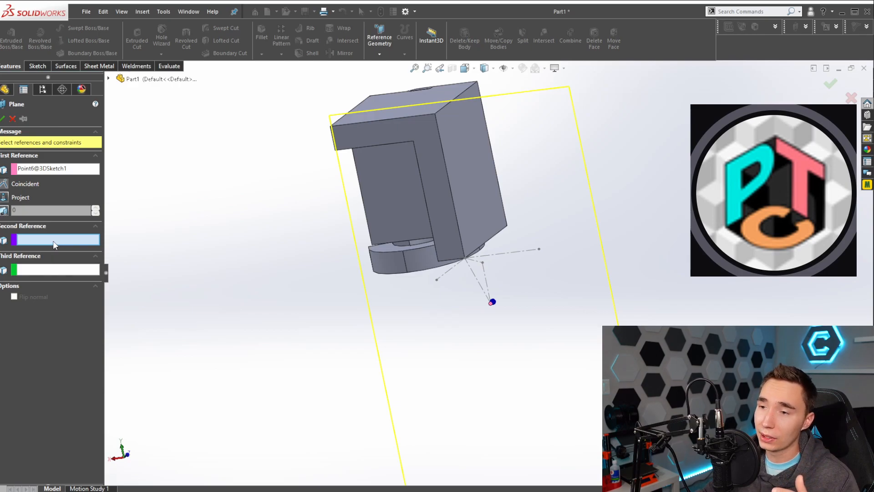
left_click(473, 276)
middle_click_drag(476, 285, 554, 242)
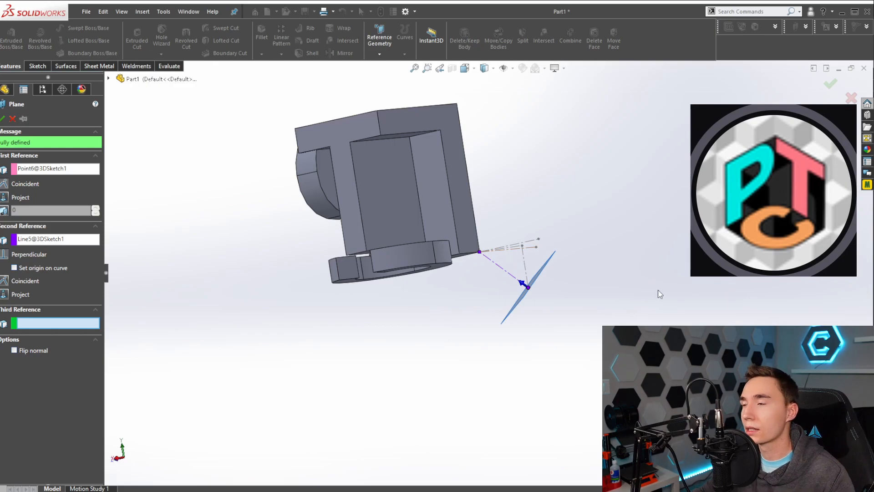
right_click(499, 278)
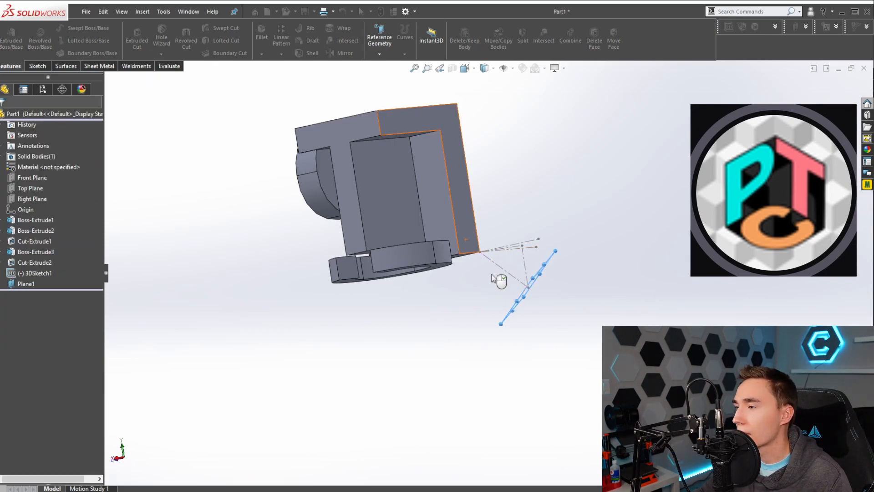
Step: Start a sketch on the new sloping plane and draw a circle about 0.15 in in diameter centred on the sketch origin
middle_click_drag(499, 278, 474, 283)
scroll(475, 282, "up", 2)
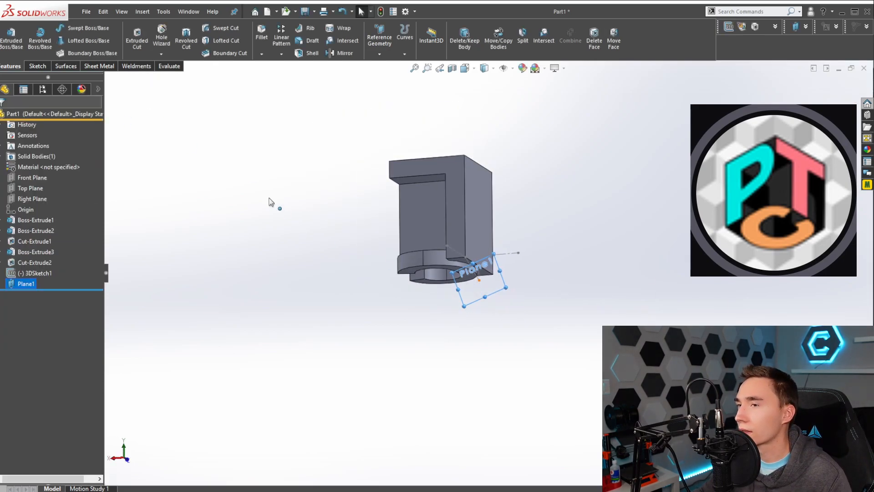
left_click(38, 67)
left_click(7, 35)
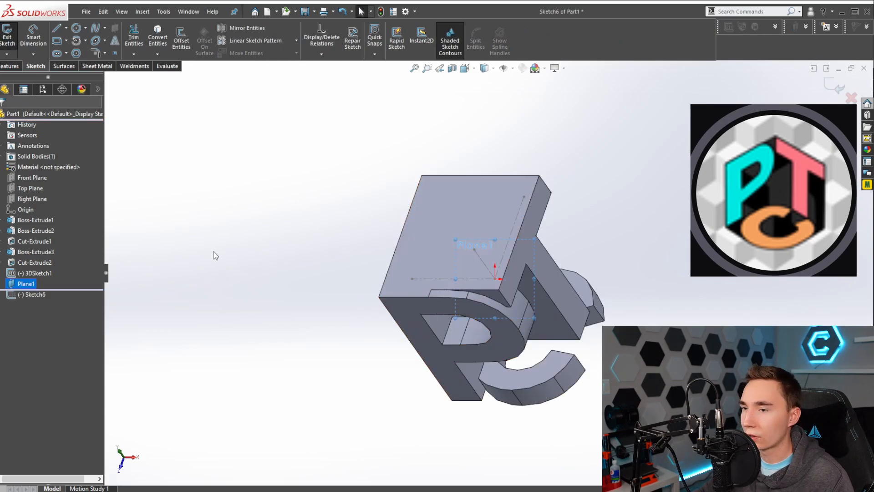
left_click(77, 28)
scroll(496, 278, "down", 3)
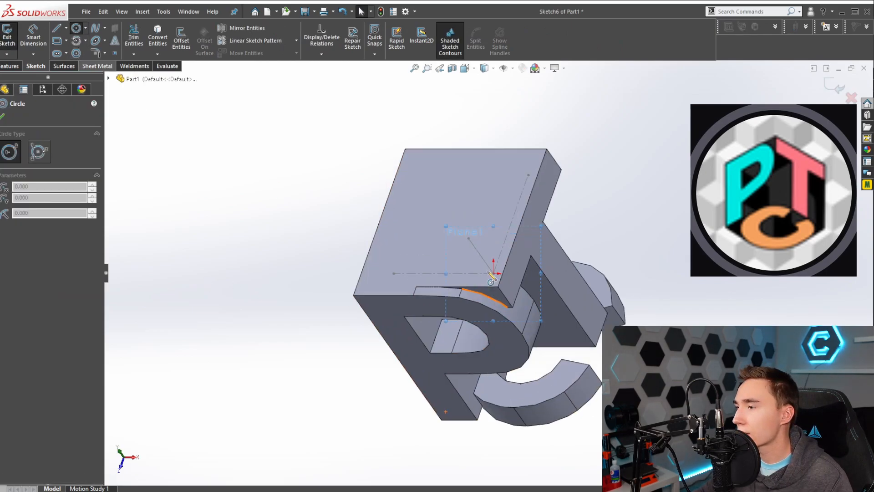
left_click(493, 271)
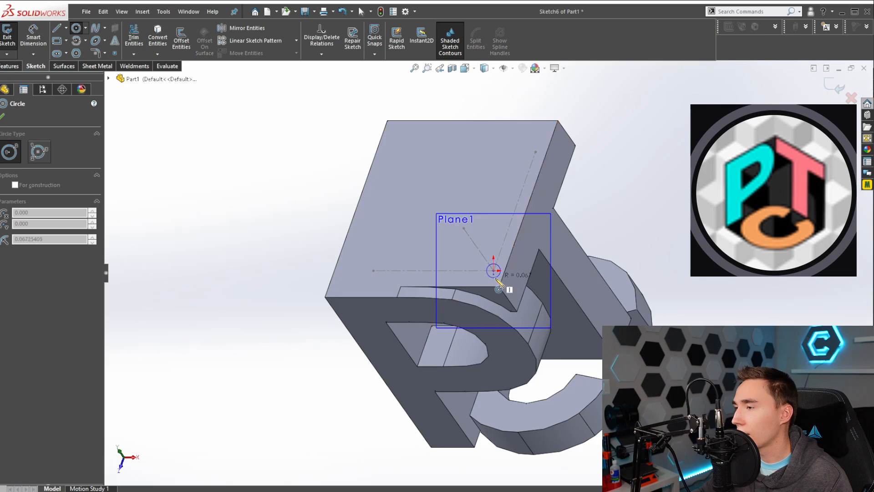
left_click(498, 287)
Step: Dimension the circle's diameter as 0.25 in
key("d")
left_click(500, 269)
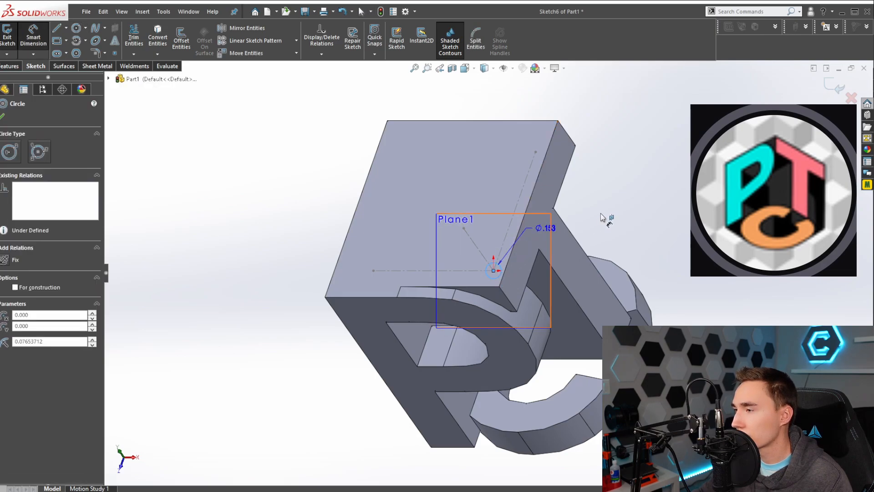
left_click(604, 211)
type("0.25")
key("Return")
key("Escape")
Step: Extrude the circle 1 in as a blind boss towards the letter corner, merged with the existing body
scroll(522, 256, "up", 2)
middle_click_drag(522, 252, 406, 266)
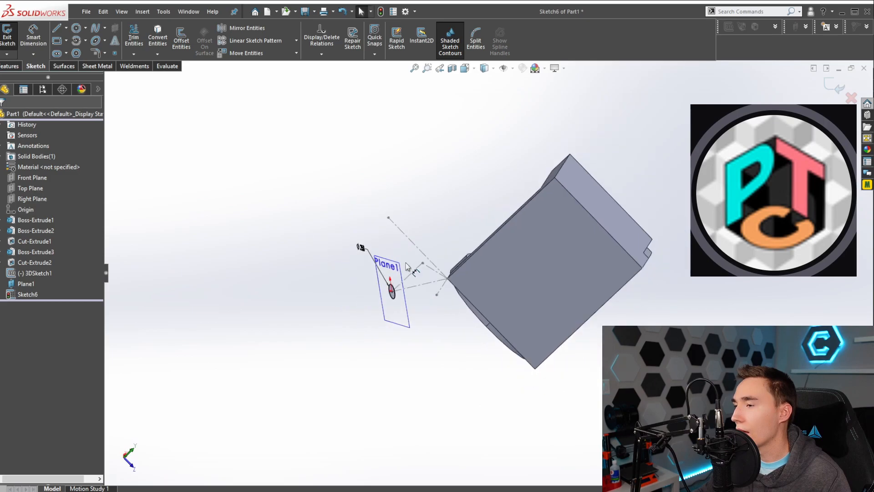
scroll(406, 267, "down", 3)
left_click(6, 67)
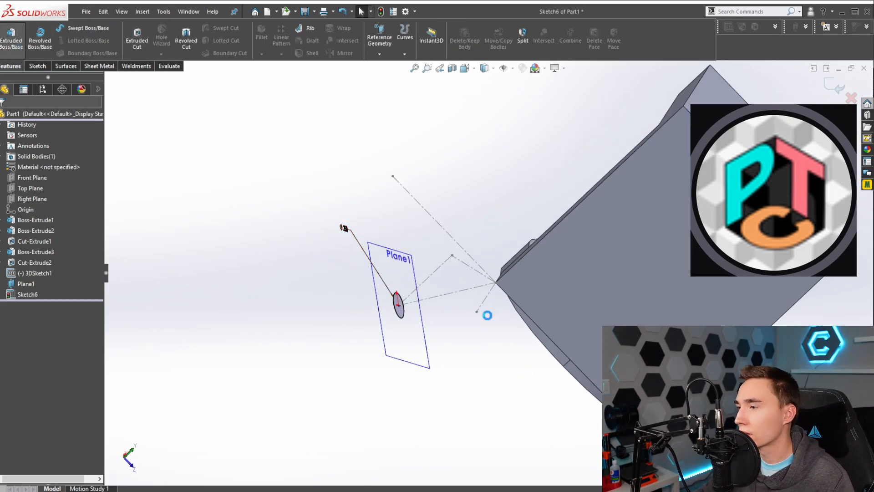
left_click(11, 36)
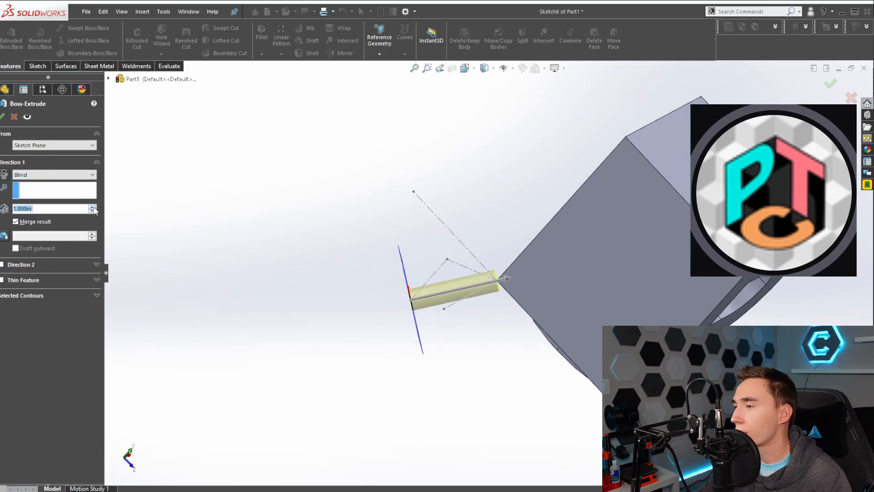
middle_click_drag(297, 240, 303, 174)
left_click(2, 117)
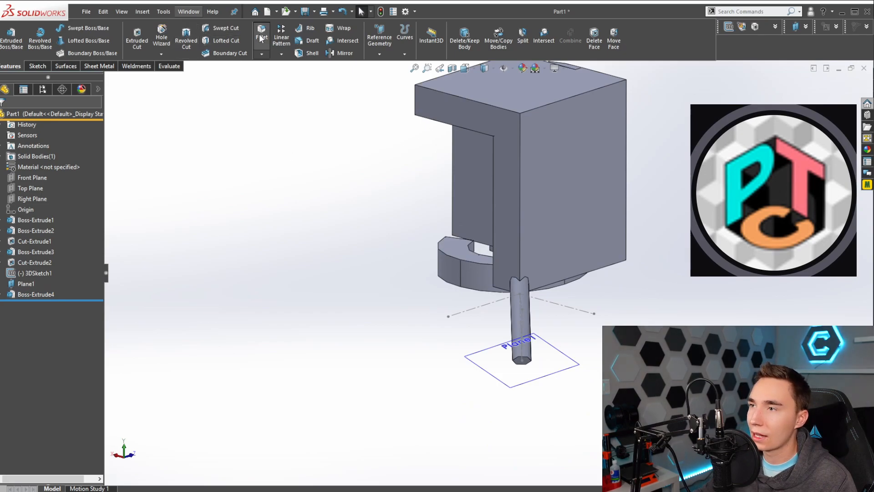
Step: Fillet the three edges where the peg meets the letter corner and the peg's free end face with a 0.125 in radius
left_click(261, 37)
scroll(507, 260, "down", 3)
left_click(513, 266)
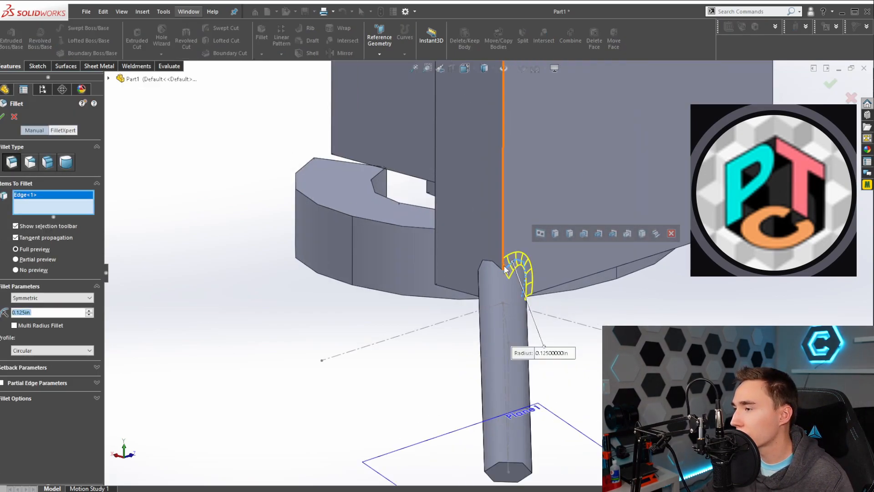
left_click(497, 267)
middle_click_drag(497, 268, 467, 294)
left_click(462, 297)
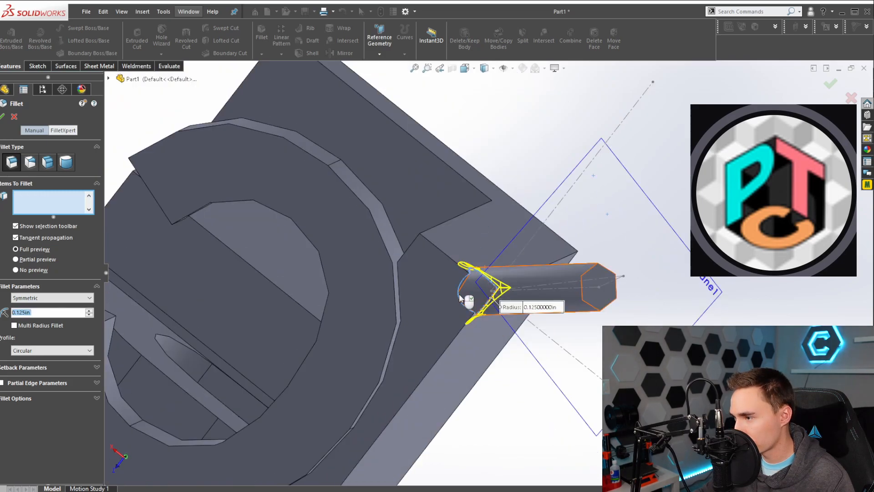
left_click(584, 293)
middle_click_drag(584, 293, 539, 342)
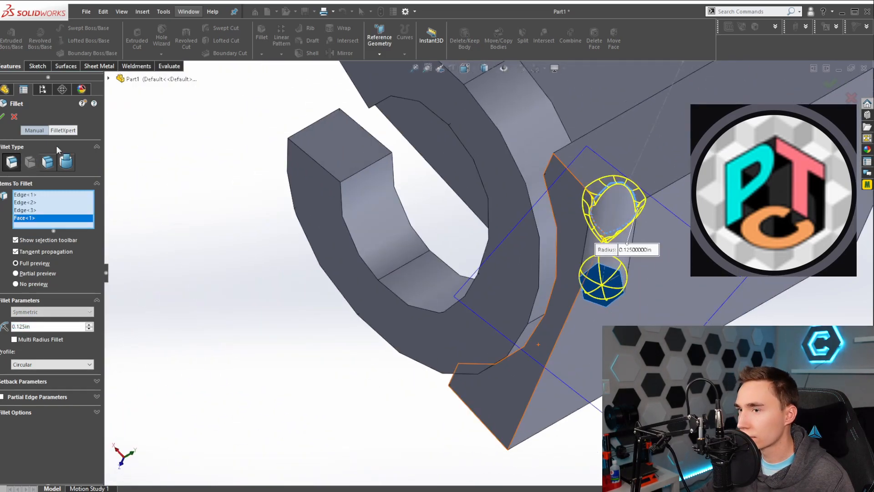
left_click(3, 116)
Step: Sketch a horizontal line across the part along the upper side of the C and split the body along it
middle_click_drag(596, 223, 505, 222)
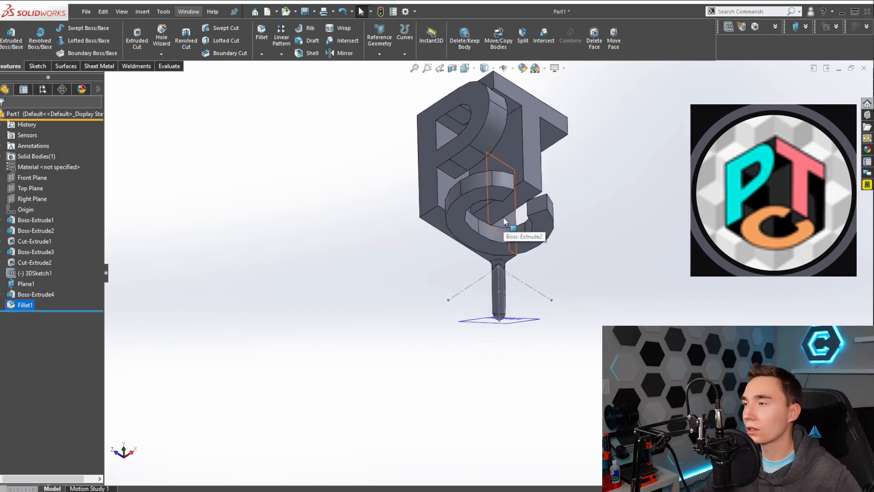
scroll(505, 222, "up", 2)
scroll(624, 244, "down", 3)
middle_click_drag(522, 213, 466, 284)
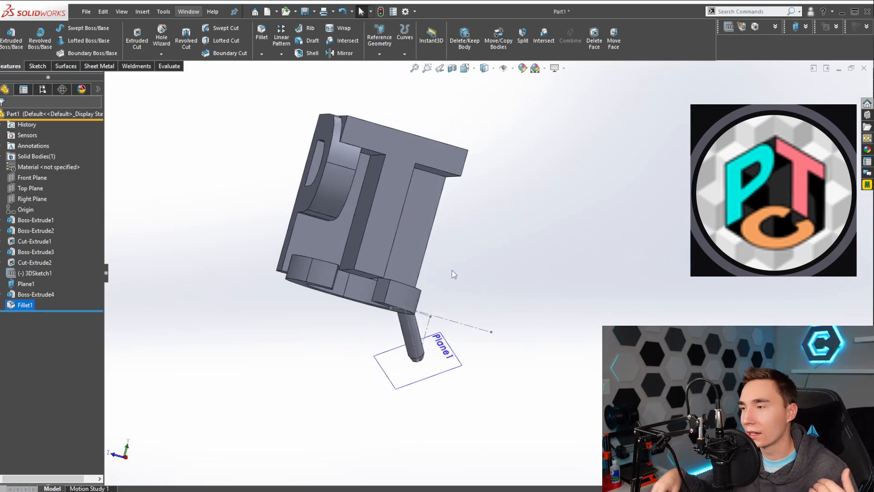
middle_click_drag(433, 271, 427, 218)
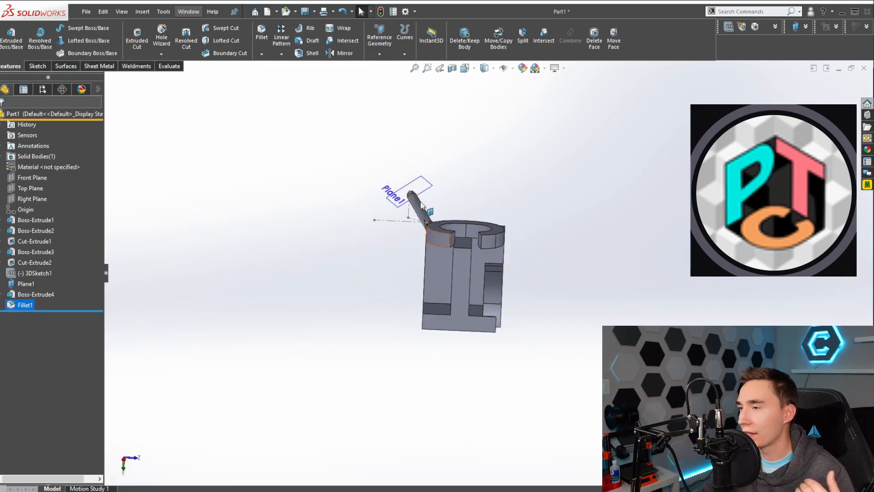
middle_click_drag(465, 276, 438, 258)
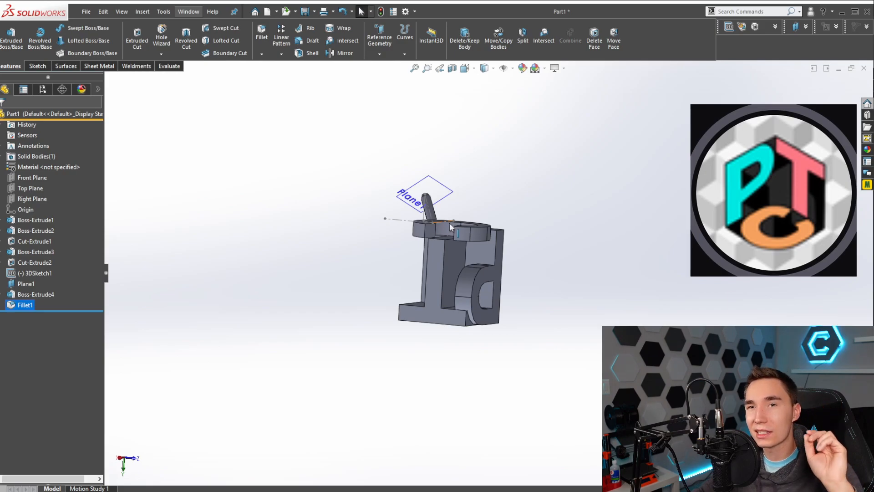
left_click(441, 253)
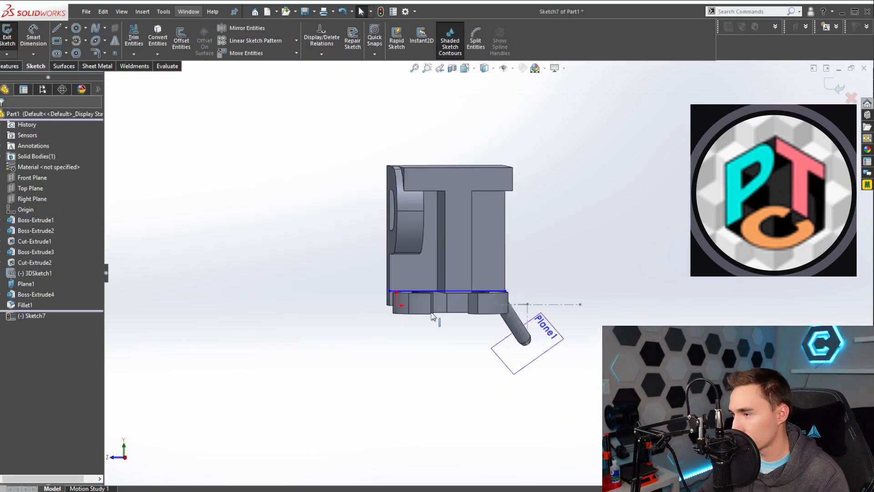
scroll(444, 309, "down", 5)
left_click(378, 308)
left_click(837, 86)
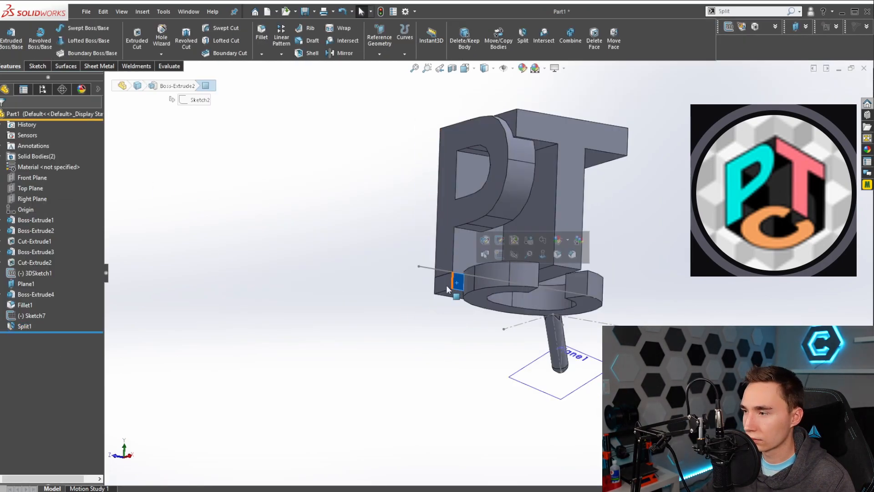
Step: Insert both split bodies into new part files and combine them in a new assembly based on the Assembly template
right_click(35, 177)
left_click(77, 253)
key("Return")
key("End")
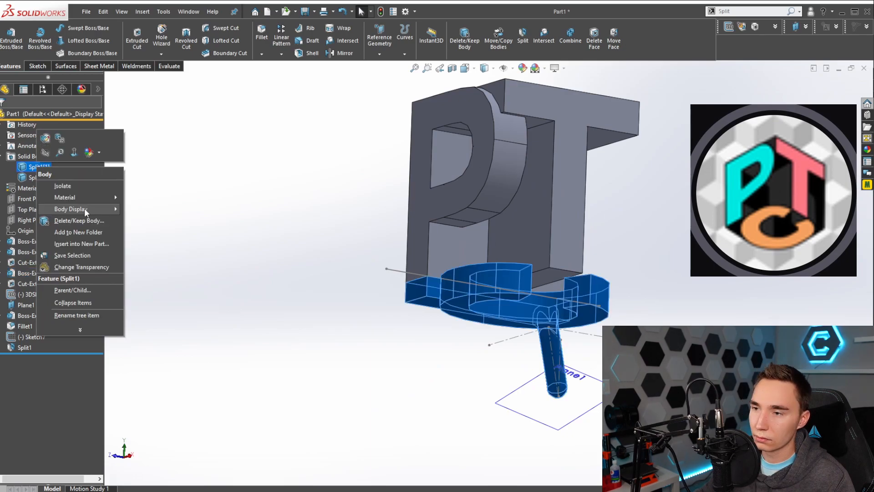
left_click(83, 212)
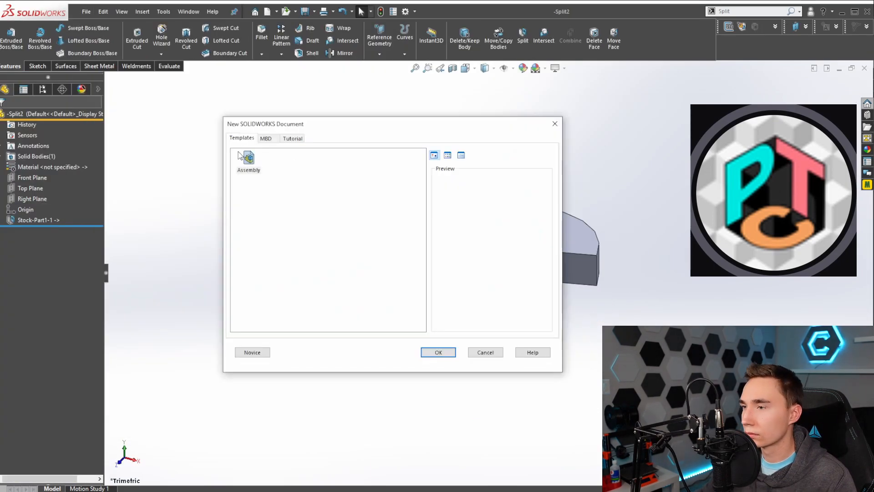
double_click(246, 158)
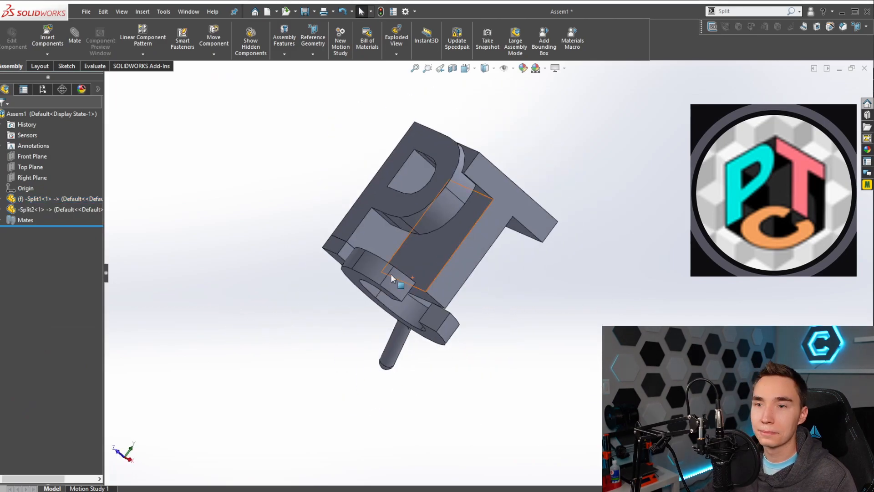
Step: Insert a new part into the assembly from the CV Part template and open it in its own window
middle_click_drag(391, 274, 445, 340)
key("space")
left_click(325, 357)
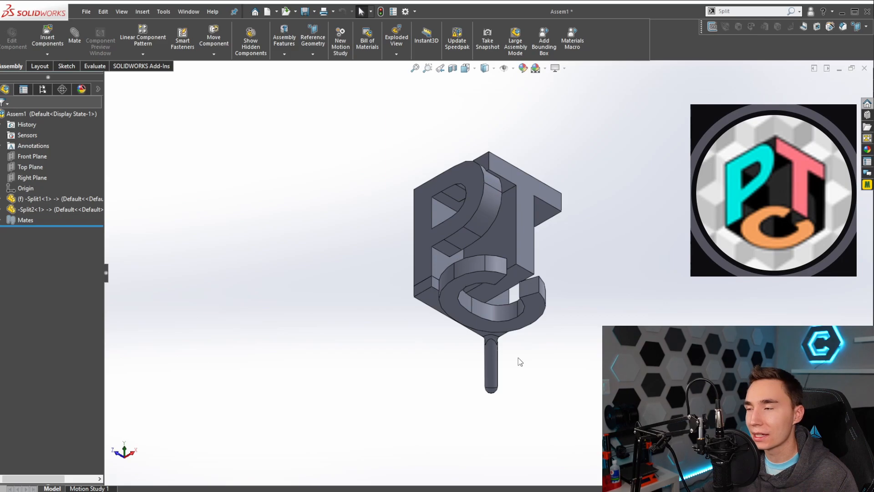
key("s")
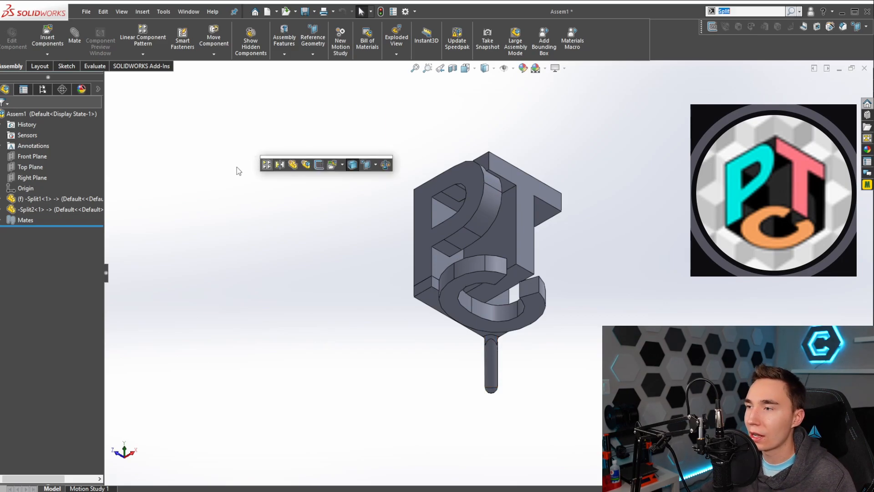
left_click(292, 167)
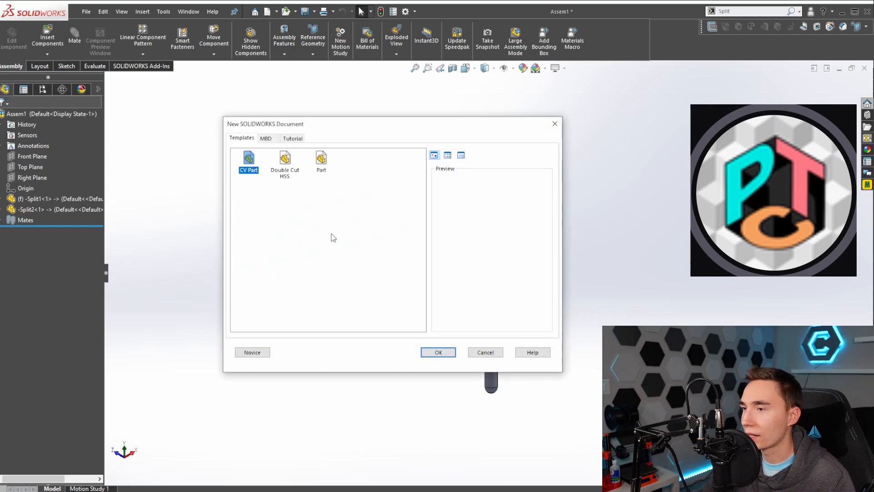
left_click(426, 353)
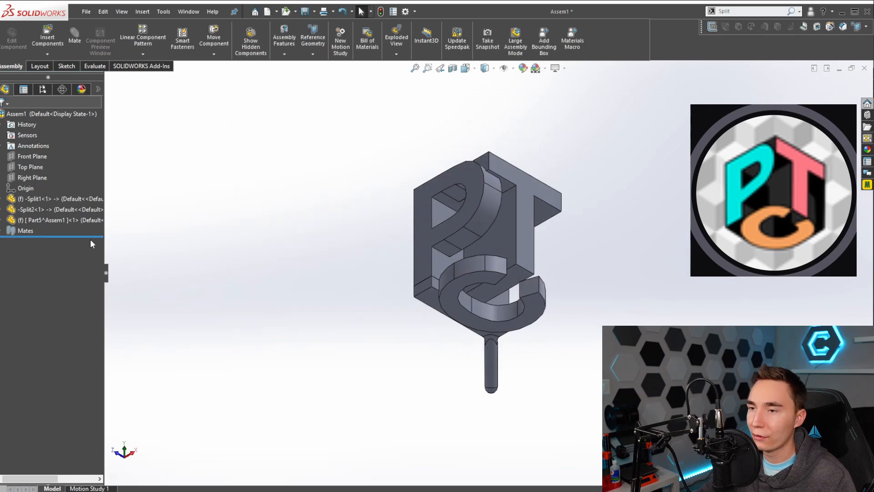
left_click(59, 220)
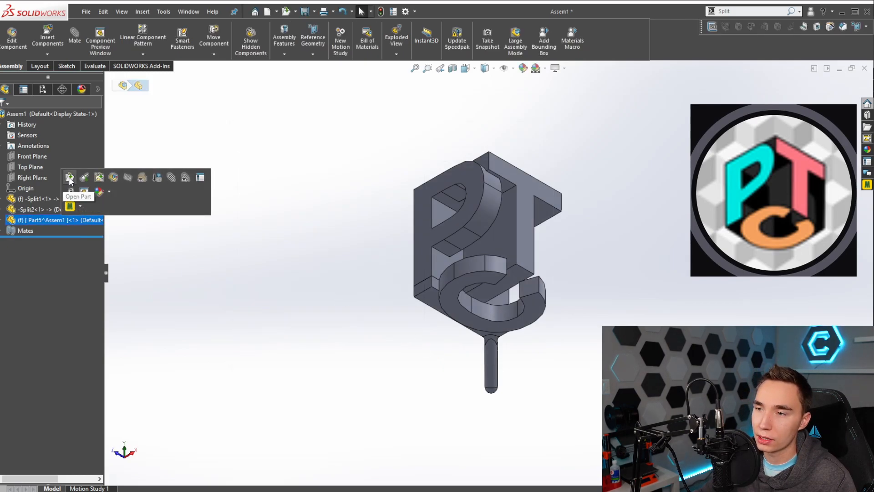
left_click(69, 177)
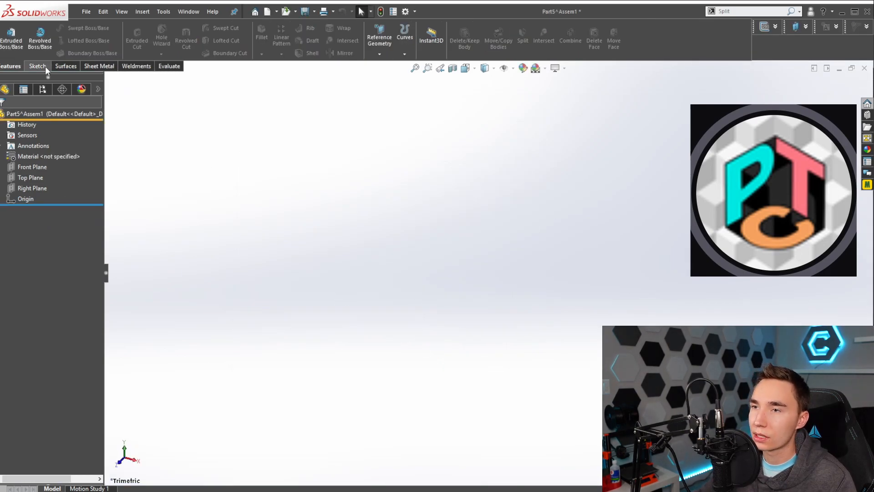
Step: On the Front Plane, sketch a stepped profile with a sloped side, dimensioned 0.75 in wide, with a 0.125 in edge and a 0.13 by 0.25 in notch
left_click(46, 66)
left_click(8, 36)
left_click(345, 174)
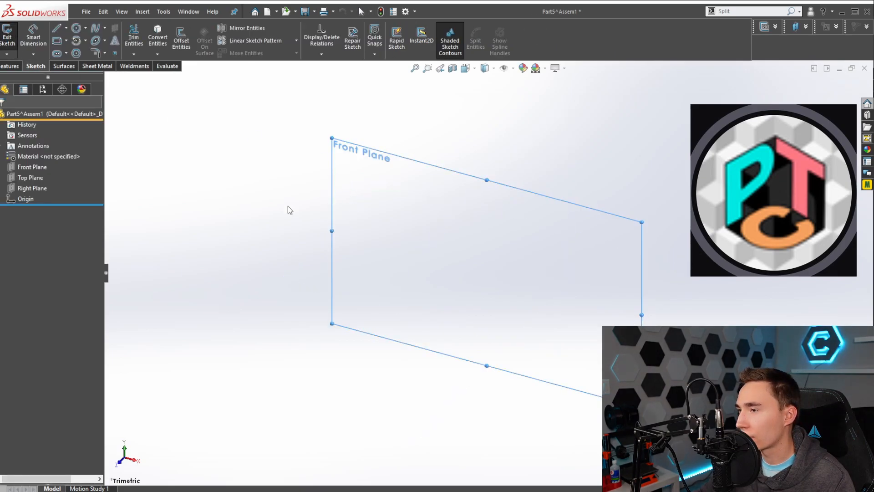
key("s")
left_click(289, 217)
left_click(488, 272)
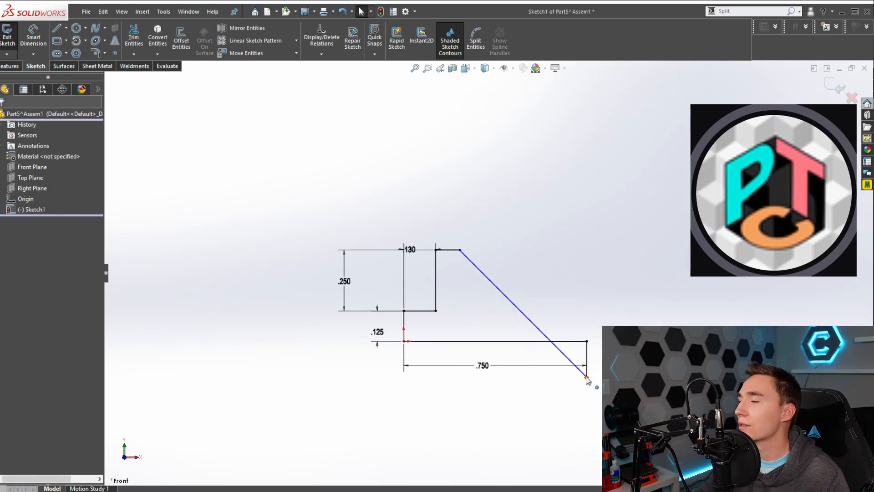
Step: Move the sloped line's lower end above the base line and dimension the short outer vertical edge at 0.125 in
left_click_drag(588, 376, 577, 325)
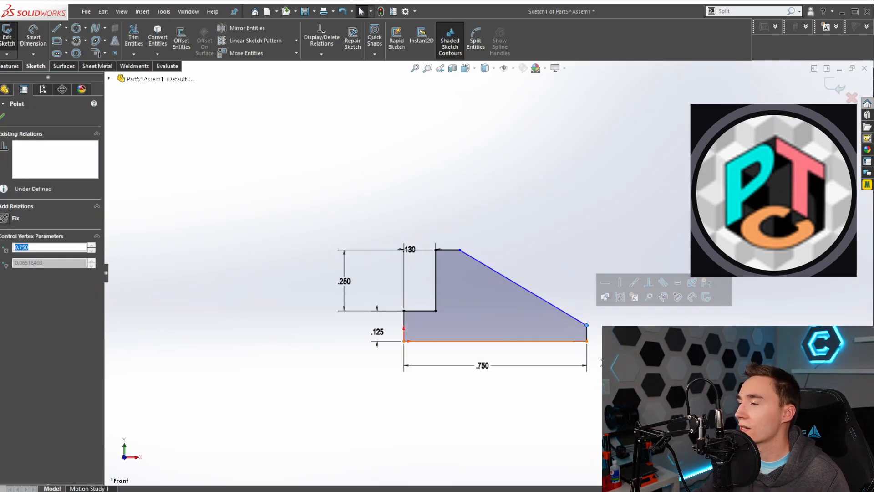
key("d")
left_click(587, 334)
left_click(600, 332)
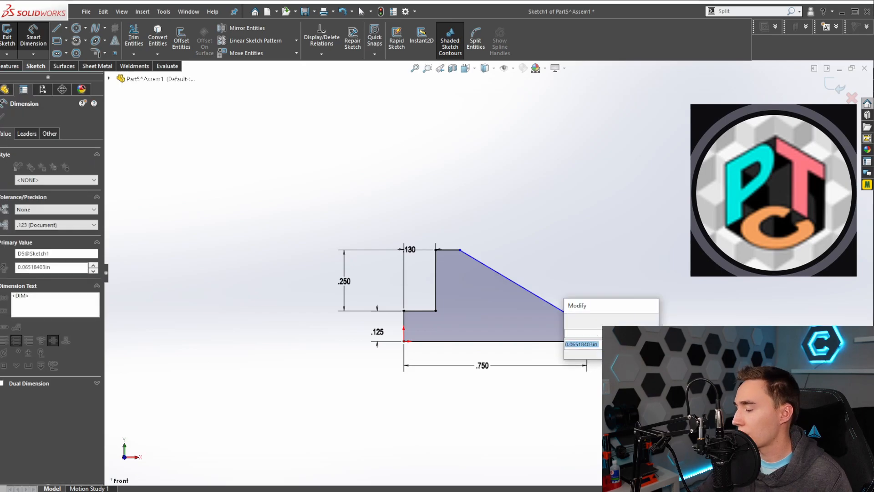
type("0.12")
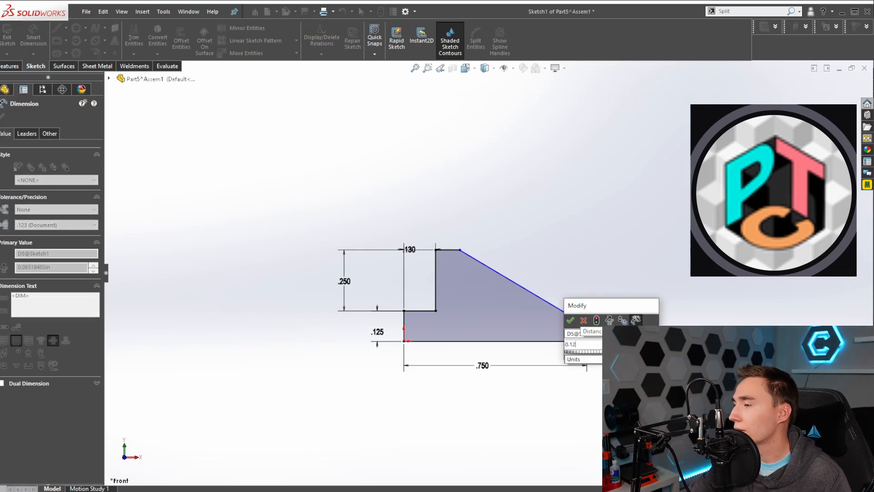
type("5")
key("Return")
key("Escape")
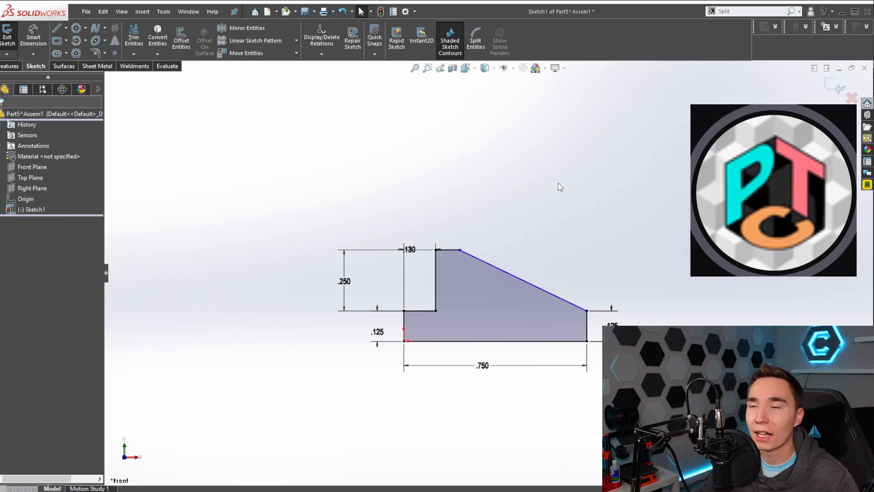
Step: Dimension the profile's short top edge at 0.125 in
key("d")
left_click(449, 249)
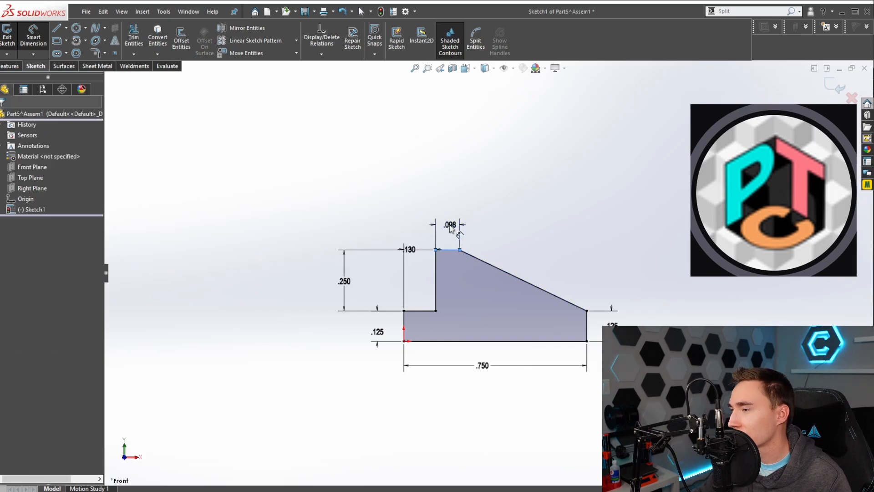
left_click(451, 228)
Step: Revolve the closed profile into a solid conical base around its vertical edge at the origin
left_click(40, 39)
left_click(379, 285)
key("Return")
middle_click_drag(345, 274, 345, 246)
Step: Reopen the revolve's sketch, set the height below the peg hole to 0.25 in and open the outer rim's height dimension for editing
left_click(1, 219)
left_click(43, 231)
left_click(53, 203)
left_click(430, 311)
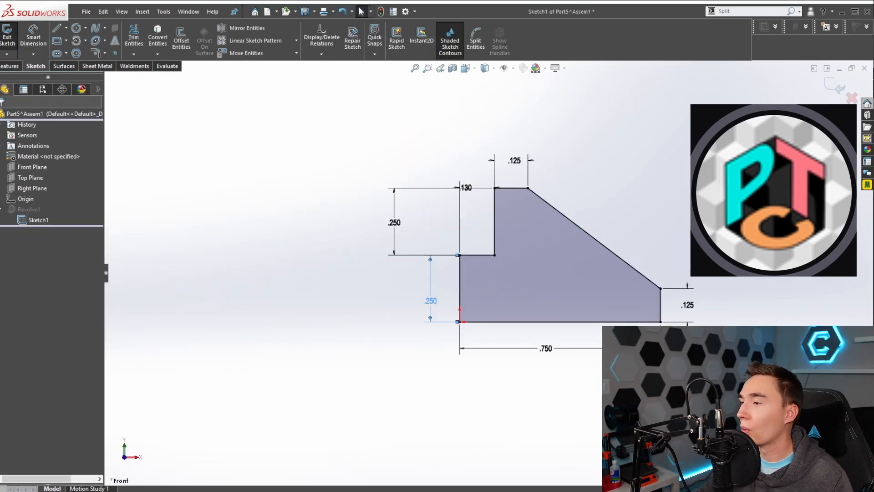
double_click(685, 304)
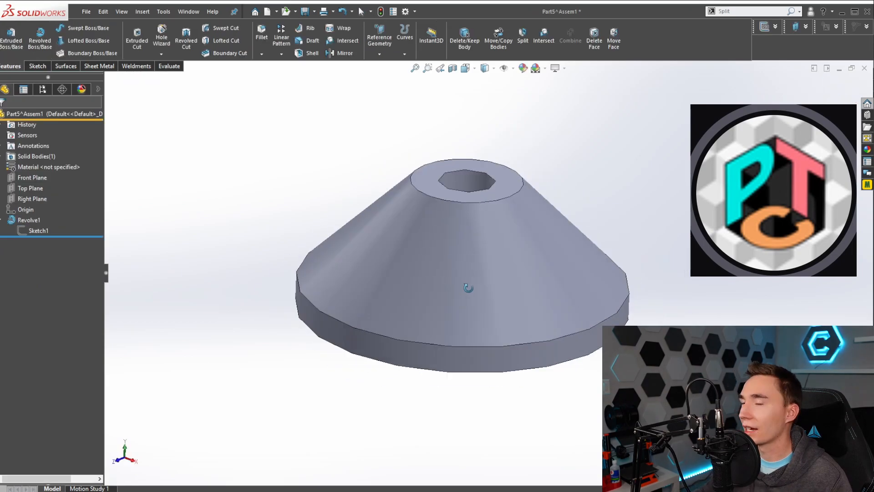
Step: Fillet the conical base's top outer edge and upper rim edge, and return to the assembly
middle_click_drag(468, 287, 468, 259)
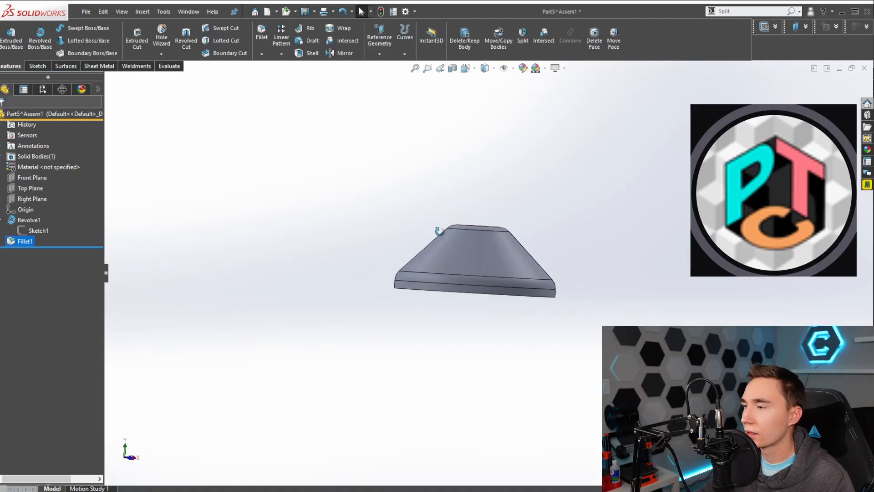
middle_click_drag(390, 246, 390, 260)
key("ctrl+Tab")
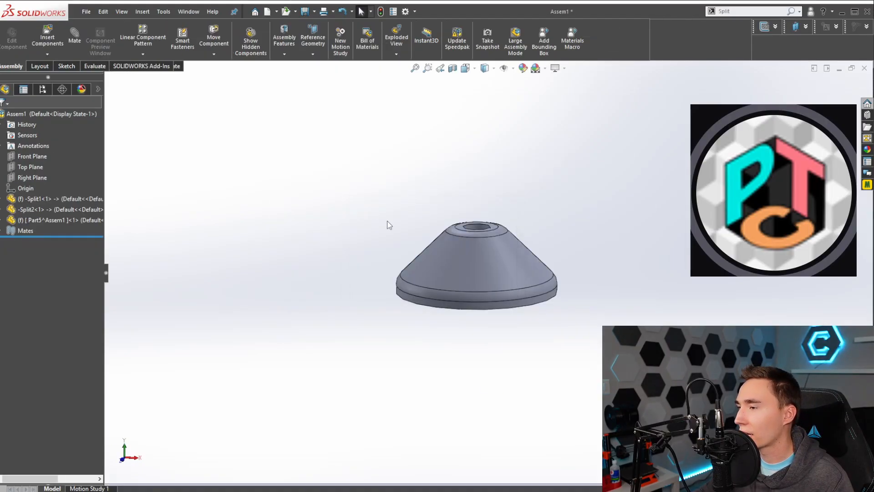
Step: Float the conical base in the assembly and move it to the free space below the letters
middle_click_drag(533, 243, 531, 297)
scroll(530, 295, "down", 4)
right_click(507, 275)
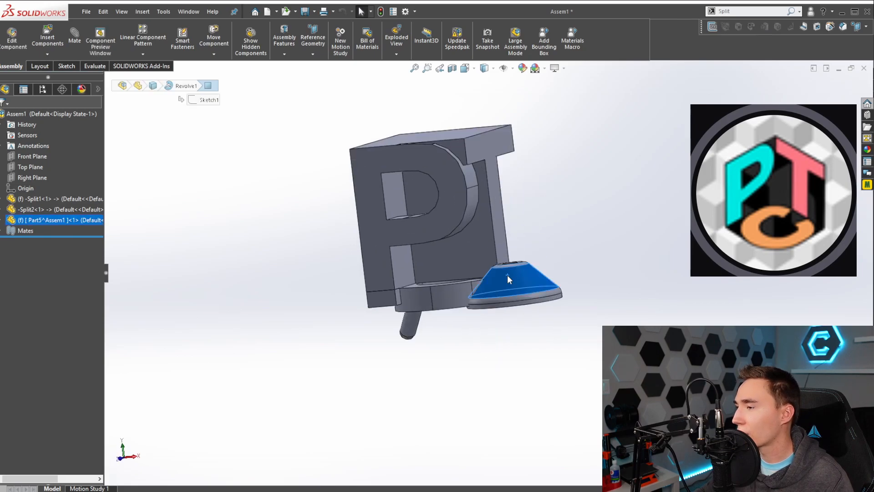
left_click(532, 301)
left_click(508, 284)
left_click_drag(501, 287, 422, 370)
scroll(422, 371, "down", 4)
middle_click_drag(423, 370, 471, 395)
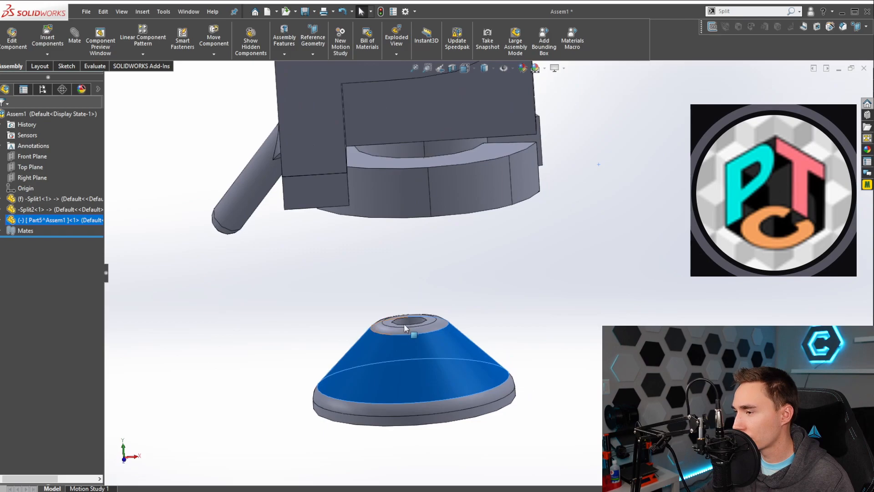
Step: Mate the base's hole concentric with the letter cube's cylindrical peg
left_click(409, 324)
middle_click_drag(386, 324, 354, 274)
left_click(359, 282, "ctrl")
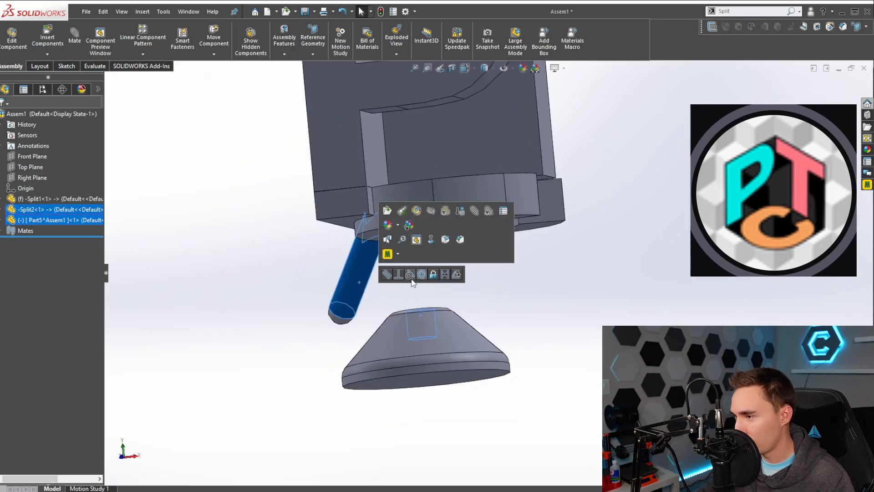
left_click(420, 276)
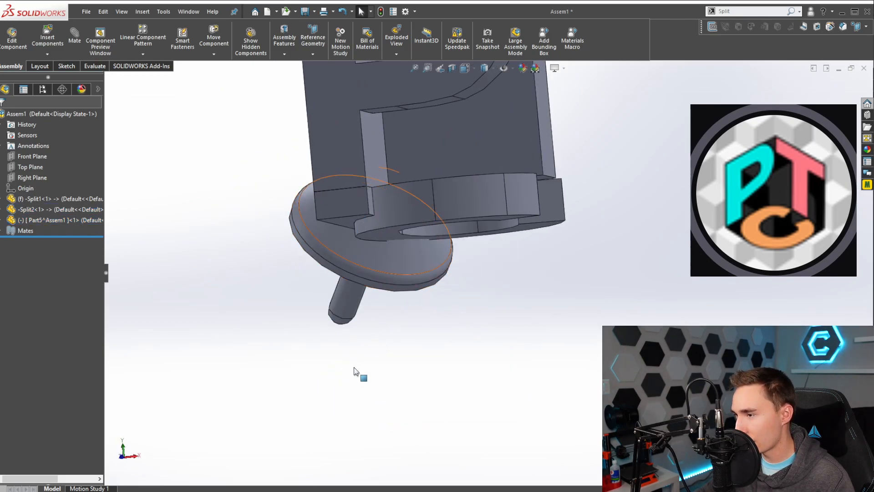
Step: Slide the base along the peg's axis until its hole is clear of the peg's free end
left_click(404, 262)
left_click_drag(405, 268, 332, 418)
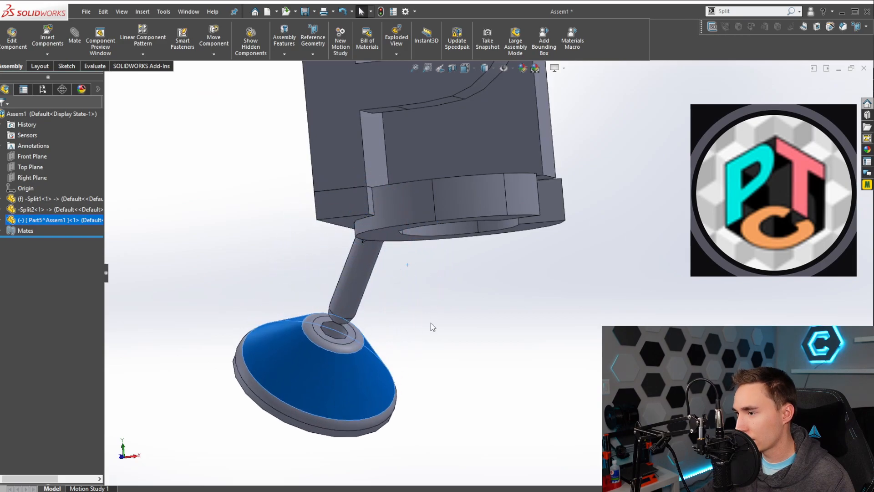
left_click(425, 327)
Step: Mate the peg's filleted end face tangent to the floor of the base's hole
middle_click_drag(361, 334, 329, 375)
scroll(338, 340, "up", 4)
mouse_move(341, 337)
middle_mouse_down()
mouse_move(423, 292)
mouse_move(355, 315)
mouse_move(286, 373)
mouse_move(296, 390)
mouse_move(342, 338)
middle_mouse_up()
scroll(400, 293, "down", 3)
left_click(382, 308)
scroll(342, 338, "down", 3)
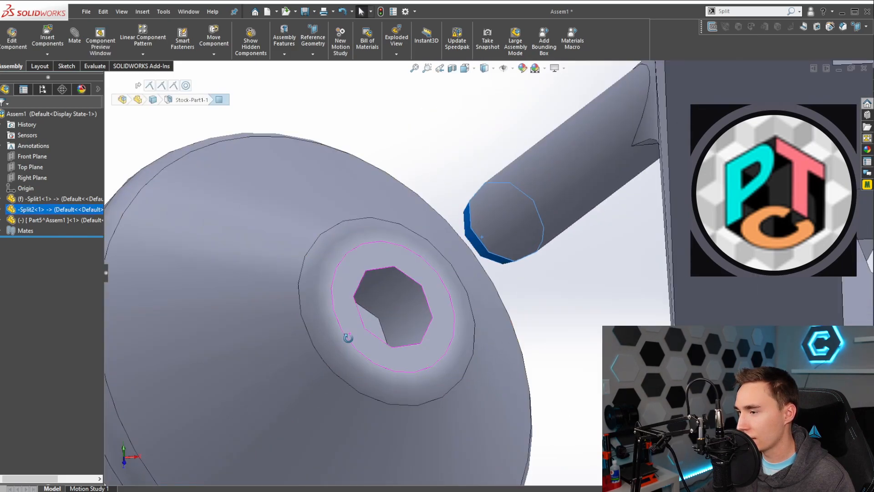
left_click(376, 313, "ctrl")
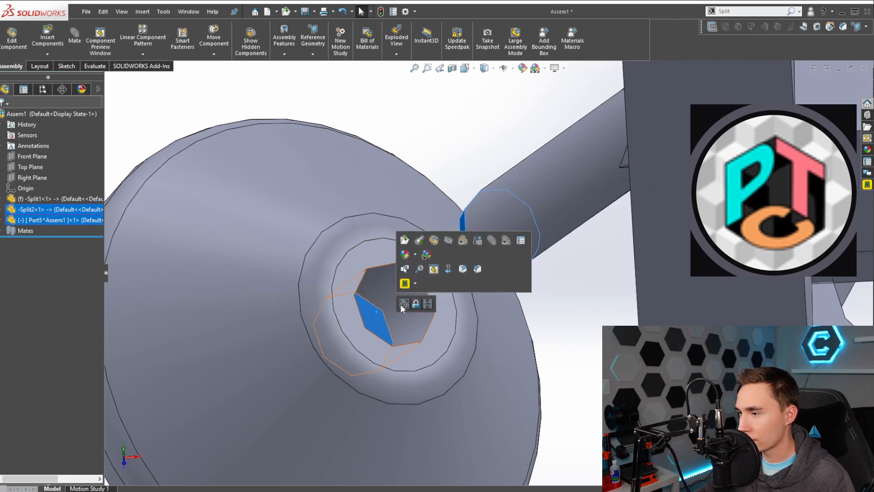
left_click(403, 305)
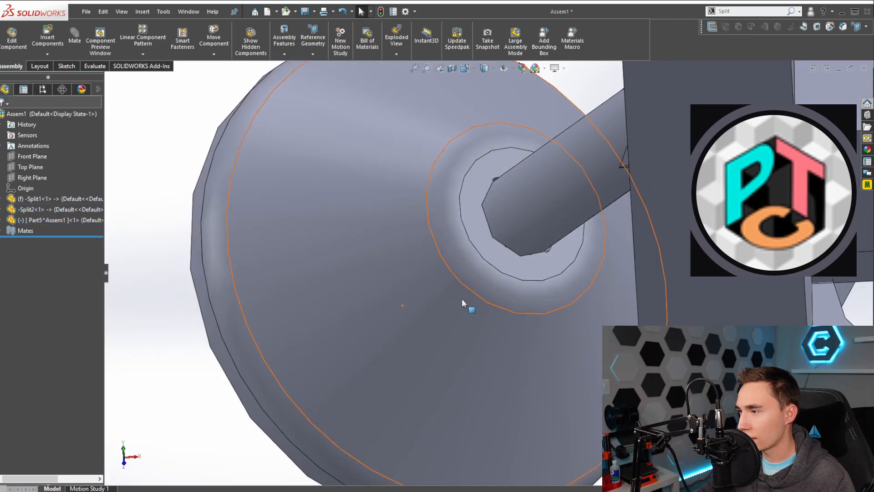
scroll(462, 298, "up", 7)
middle_click_drag(474, 318, 440, 203)
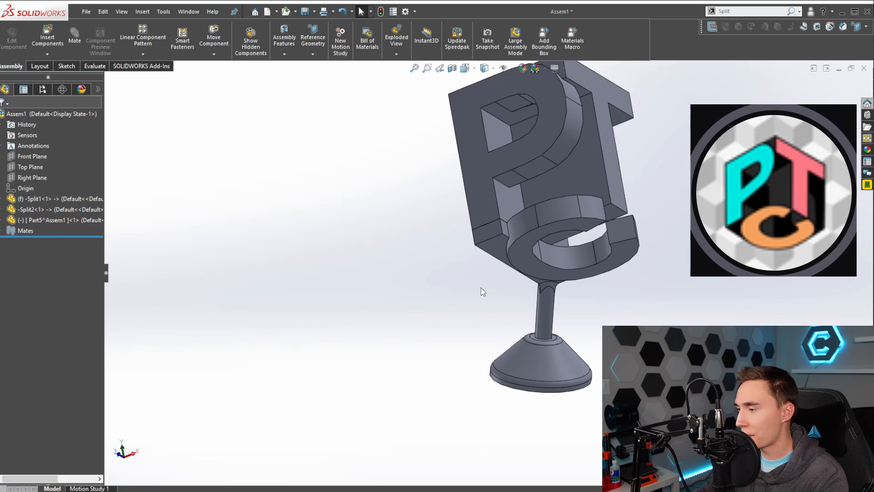
key("space")
left_click(408, 332)
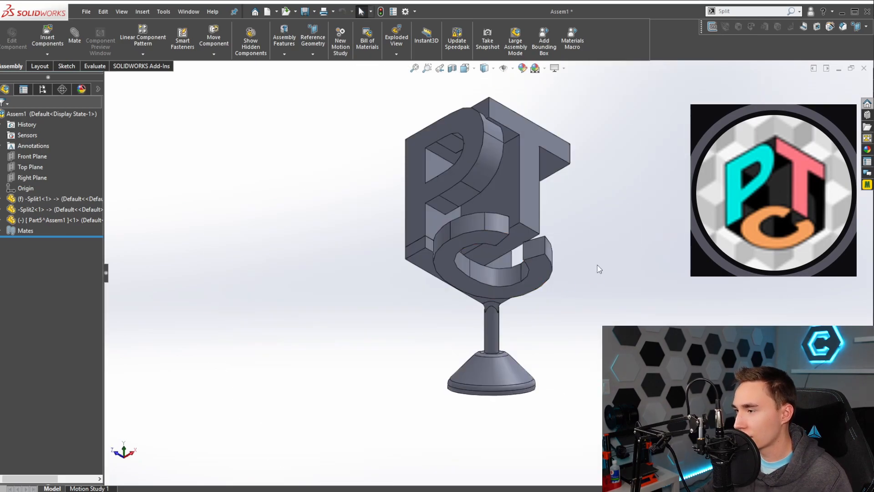